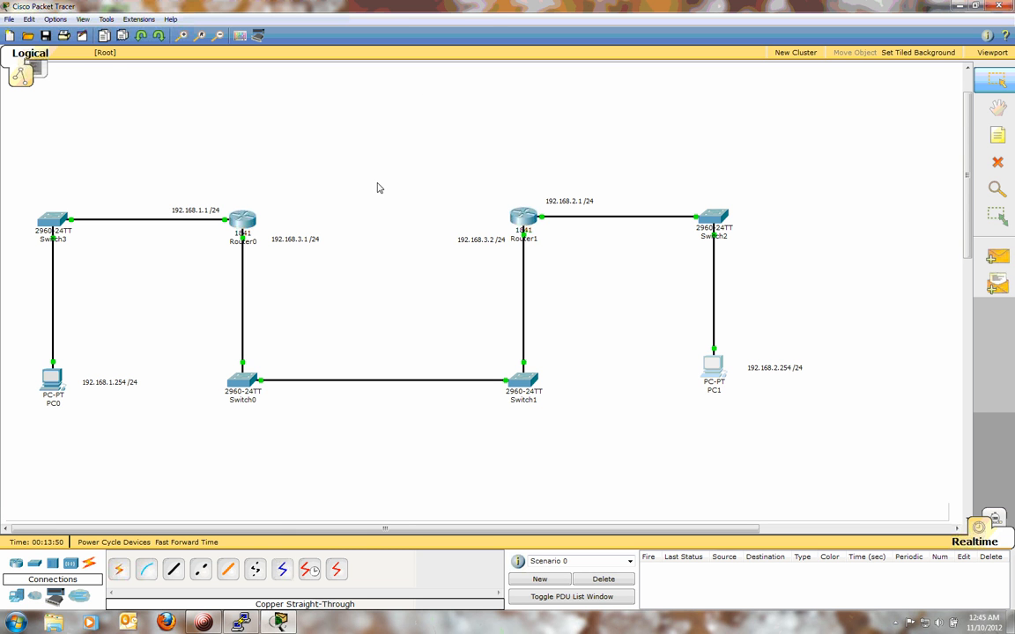
Ping 192.168.1.1 from PC0's Command Prompt
mouse_move(718, 370)
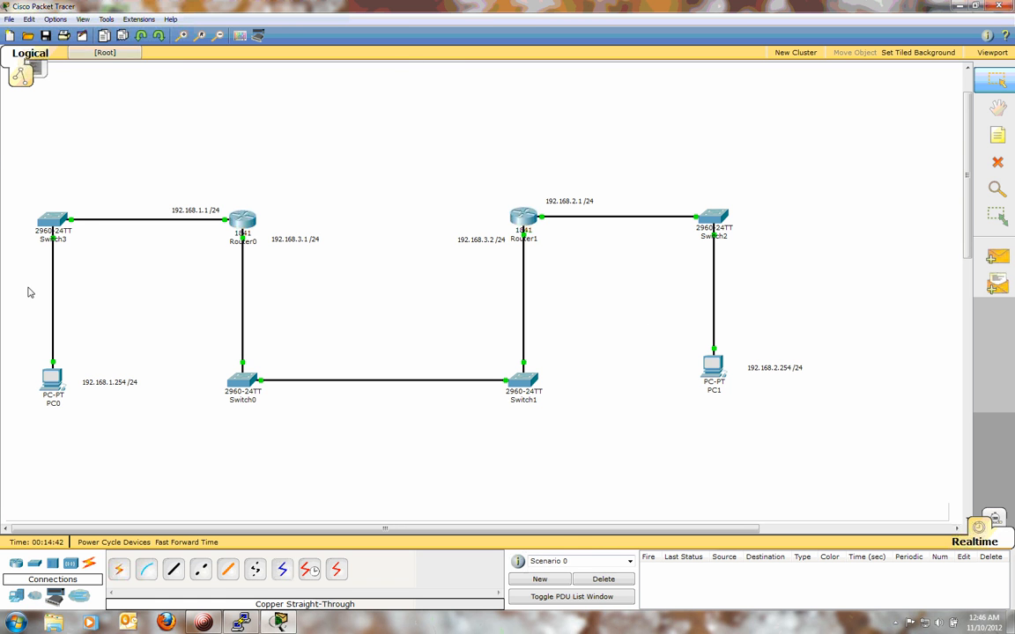
click(52, 378)
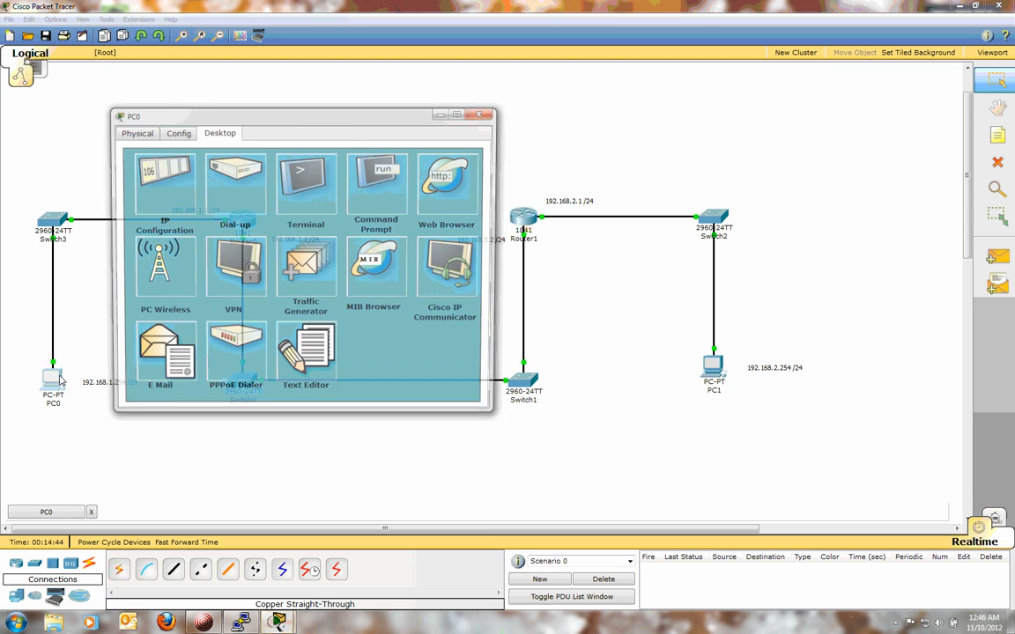
click(376, 199)
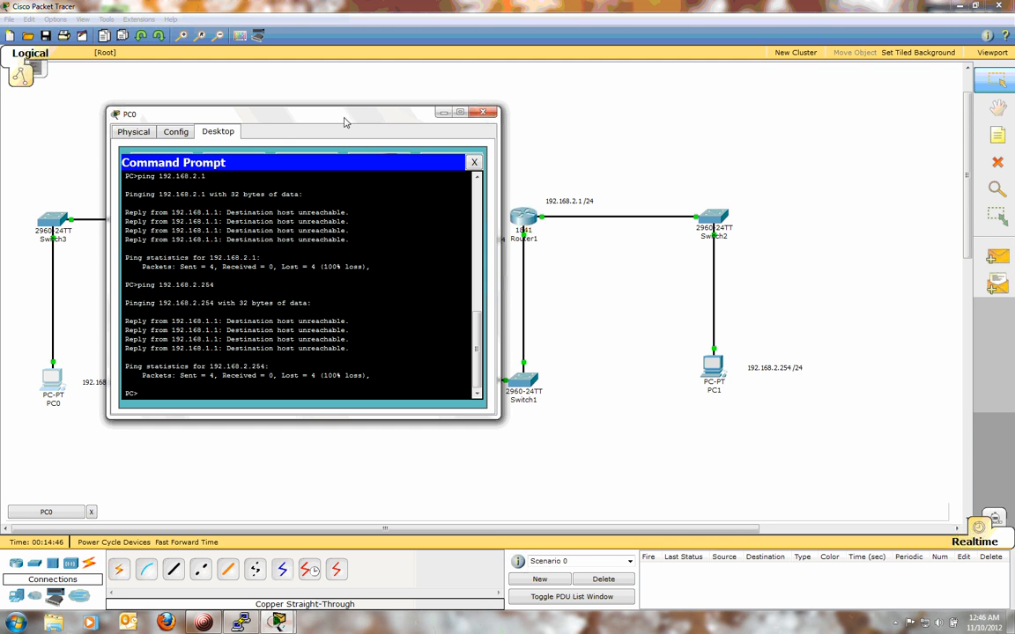
drag(344, 117, 566, 99)
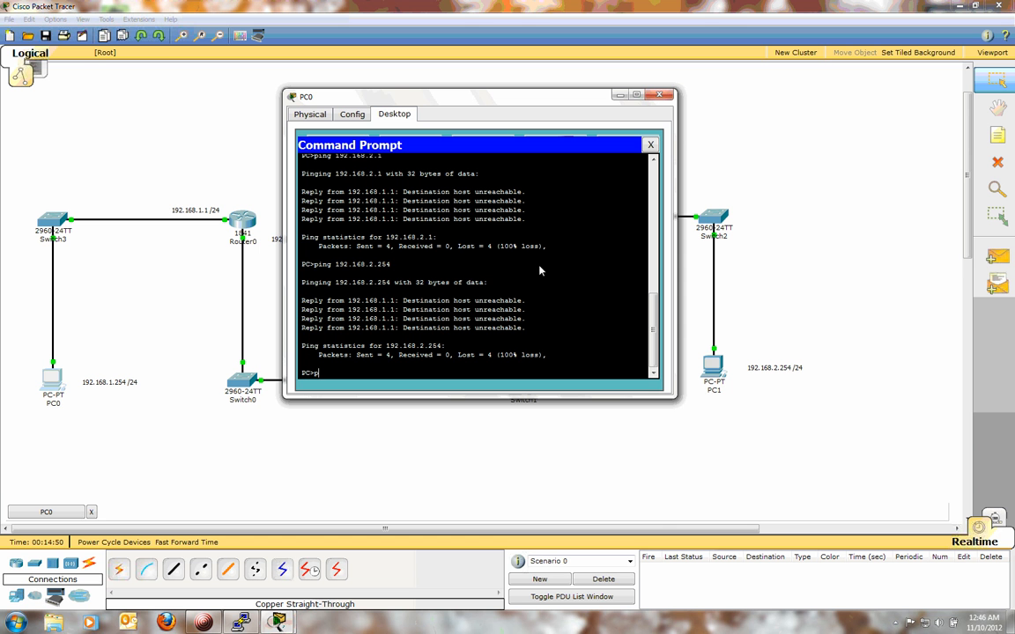
text(ping 192.)
text(168.1.1)
key(Return)
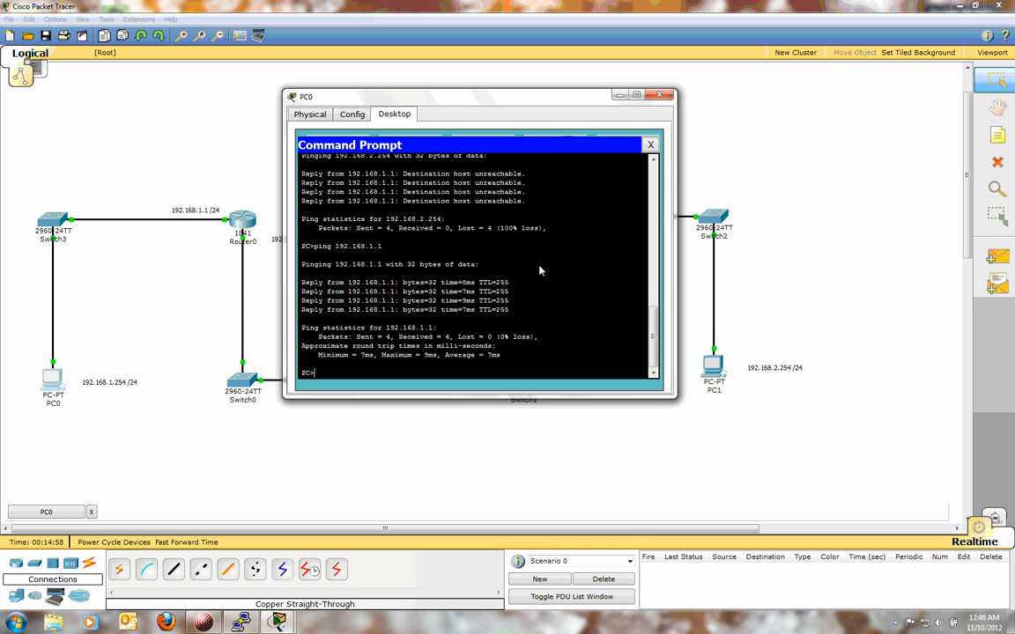
Ping Router0's other interface, 192.168.3.1, from PC0
text(192.168.3.1)
drag(462, 102, 509, 108)
key(Return)
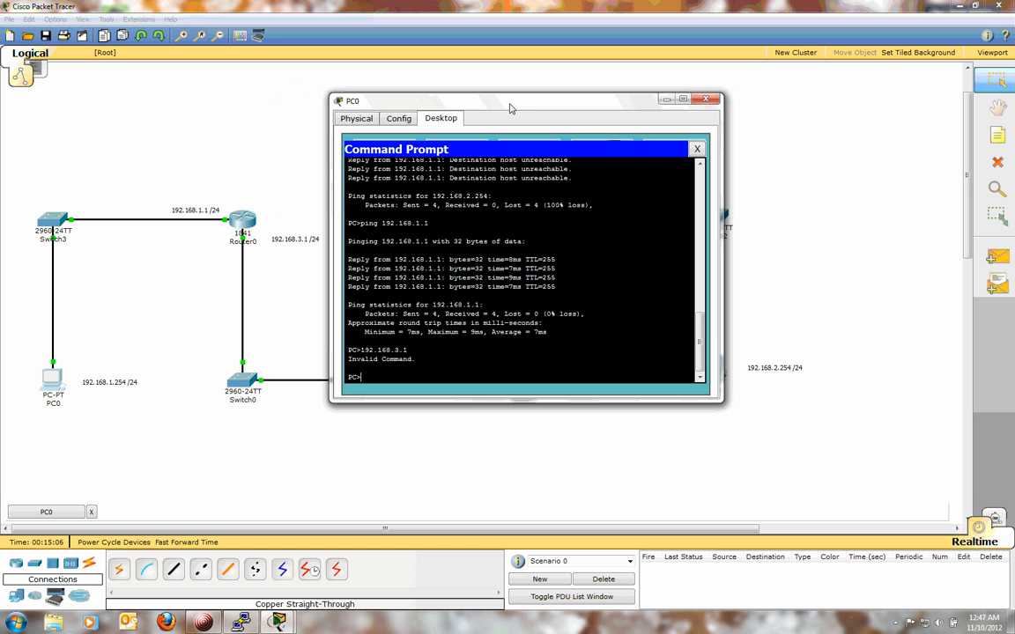
text(ping 192.168.3.1)
key(Return)
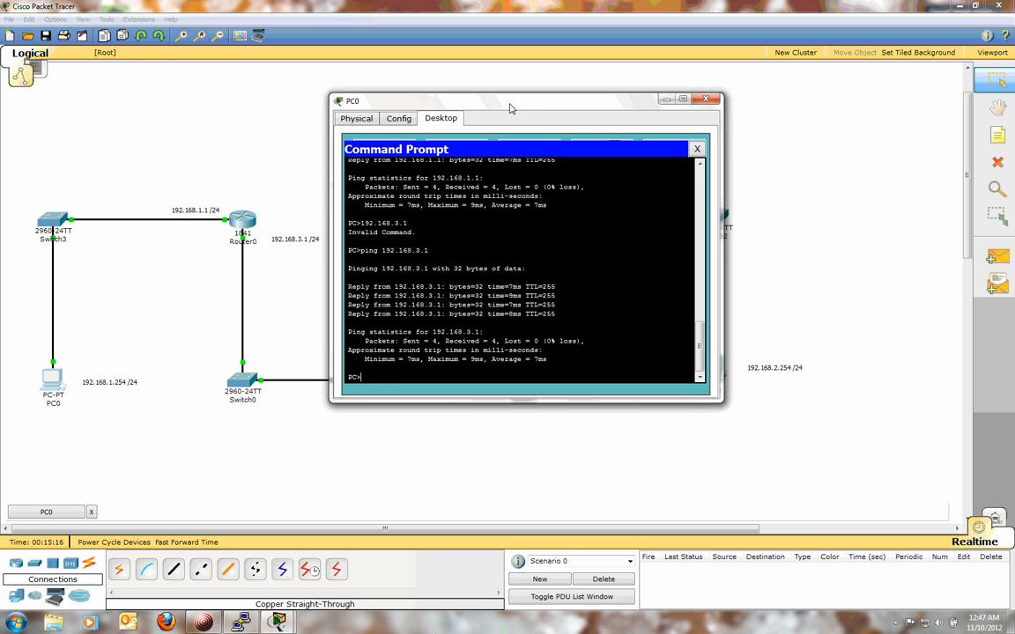
Ping Router1's address 192.168.3.2 from PC0, and close the PC0 window
key(Up)
key(BackSpace)
text(2.168.3.2)
drag(520, 107, 165, 117)
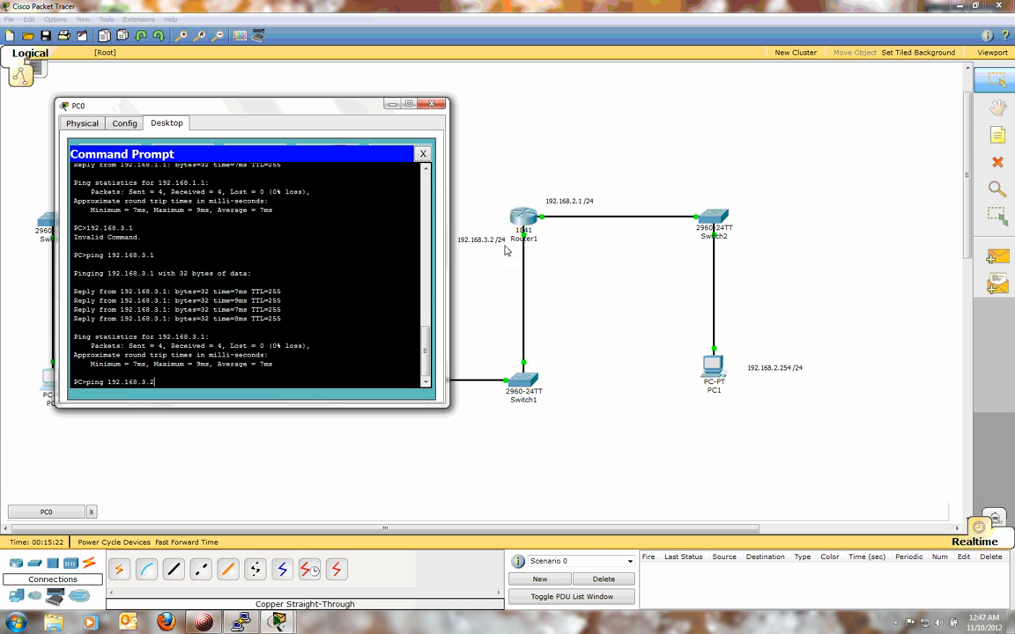
key(Return)
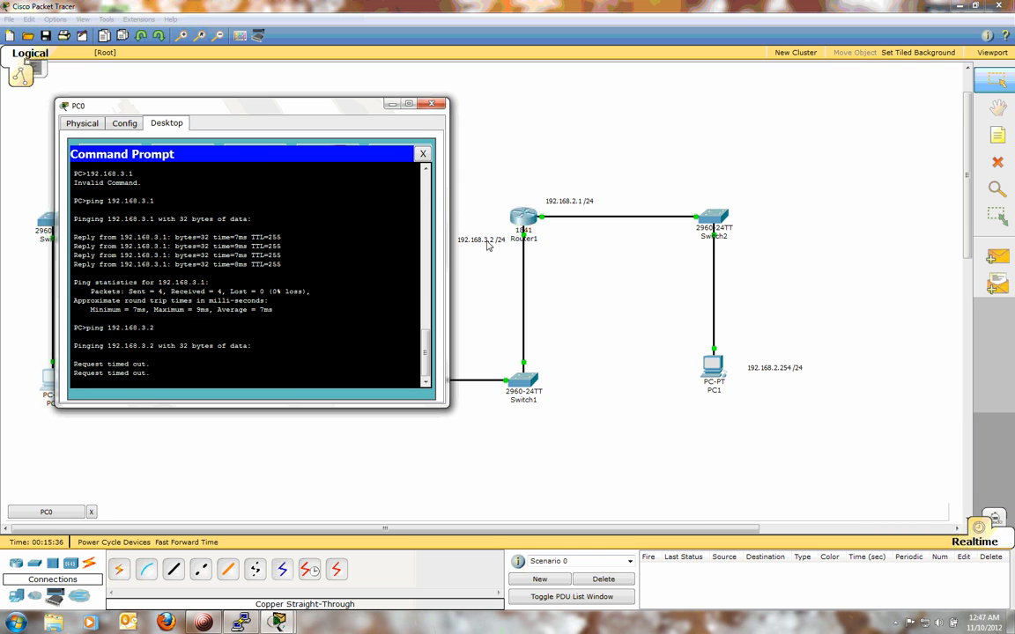
click(432, 105)
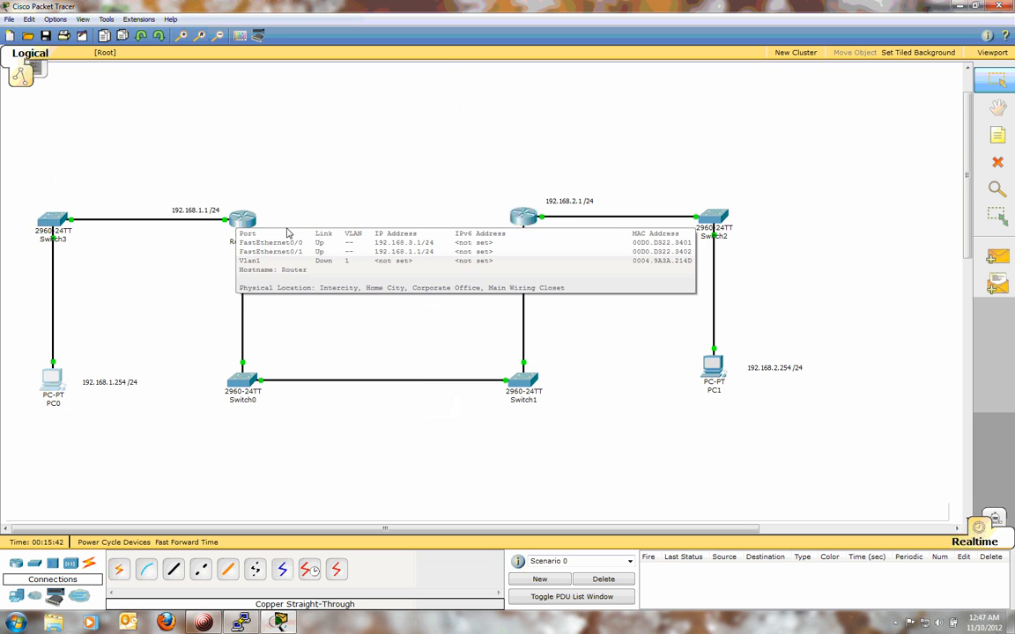
Enter global configuration mode on Router0 and start EIGRP with autonomous system number 80, checking the allowed number range first
mouse_move(521, 214)
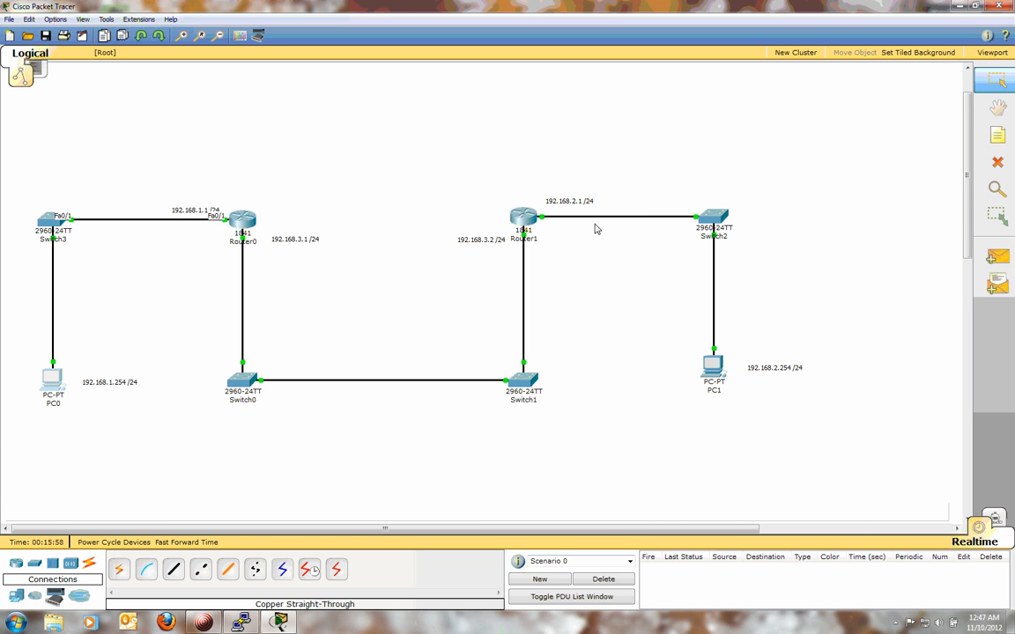
click(249, 224)
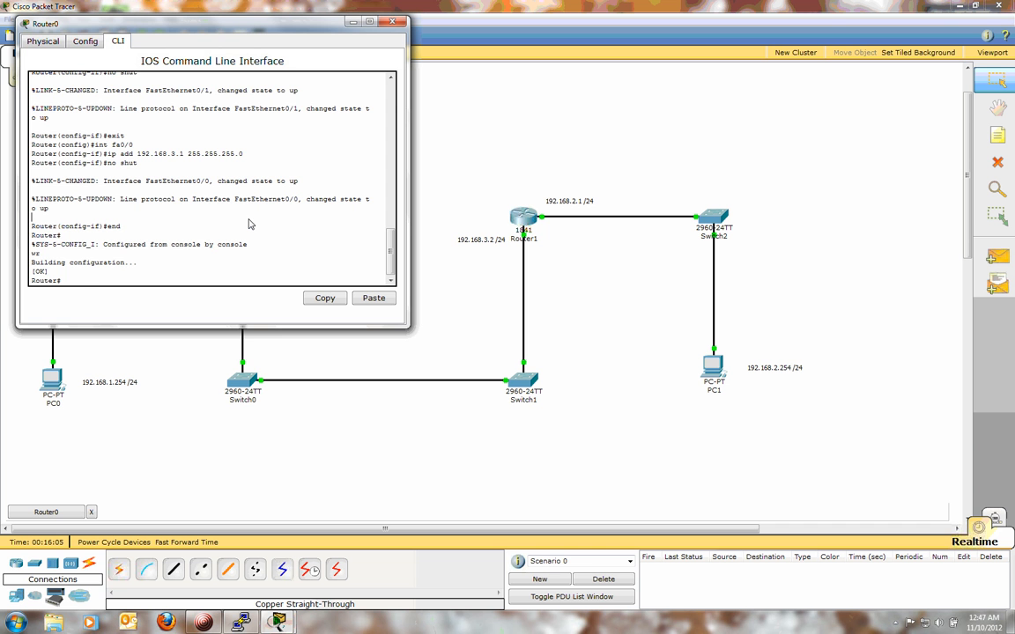
text(conf t)
key(Return)
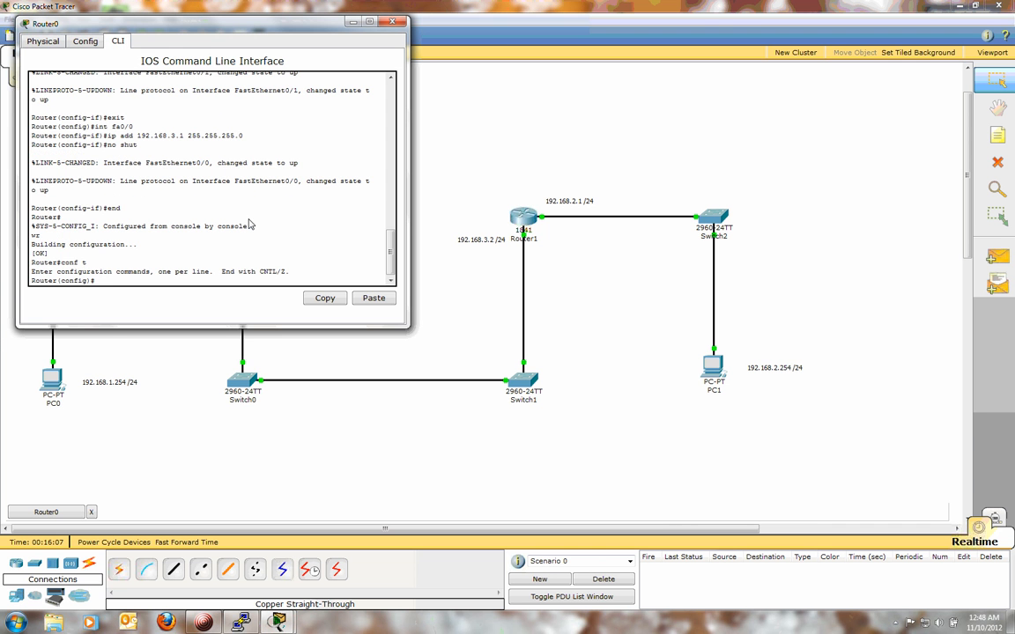
drag(255, 26, 457, 106)
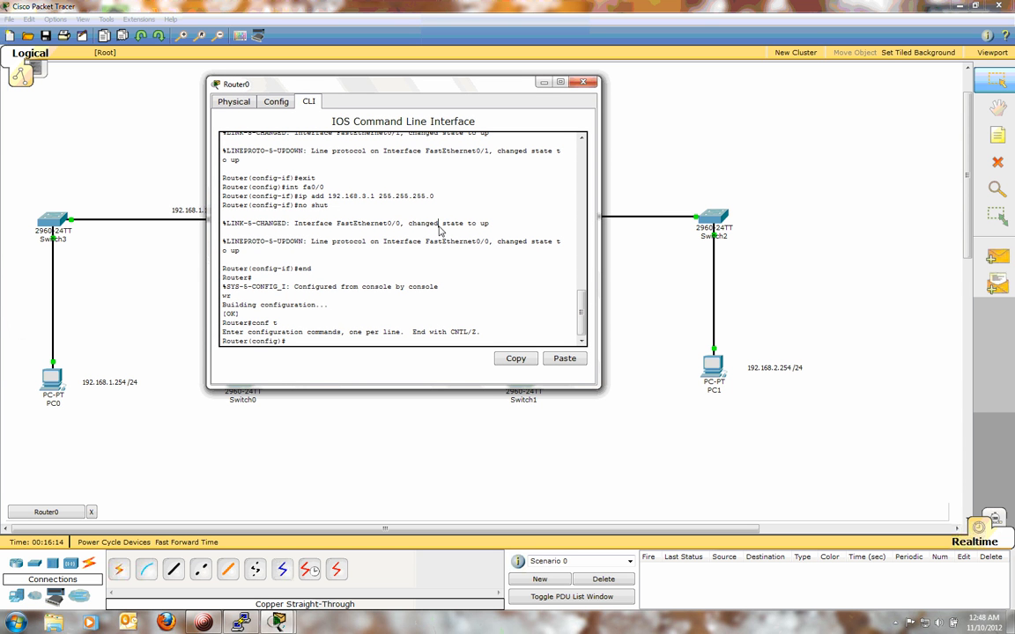
text(router eigrp ?)
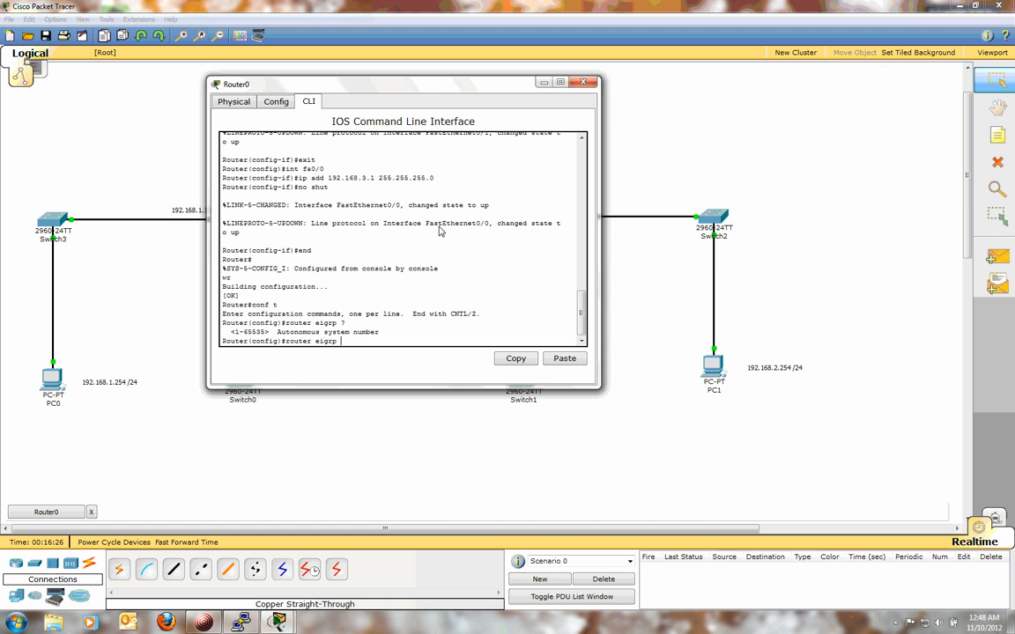
text(80)
key(Return)
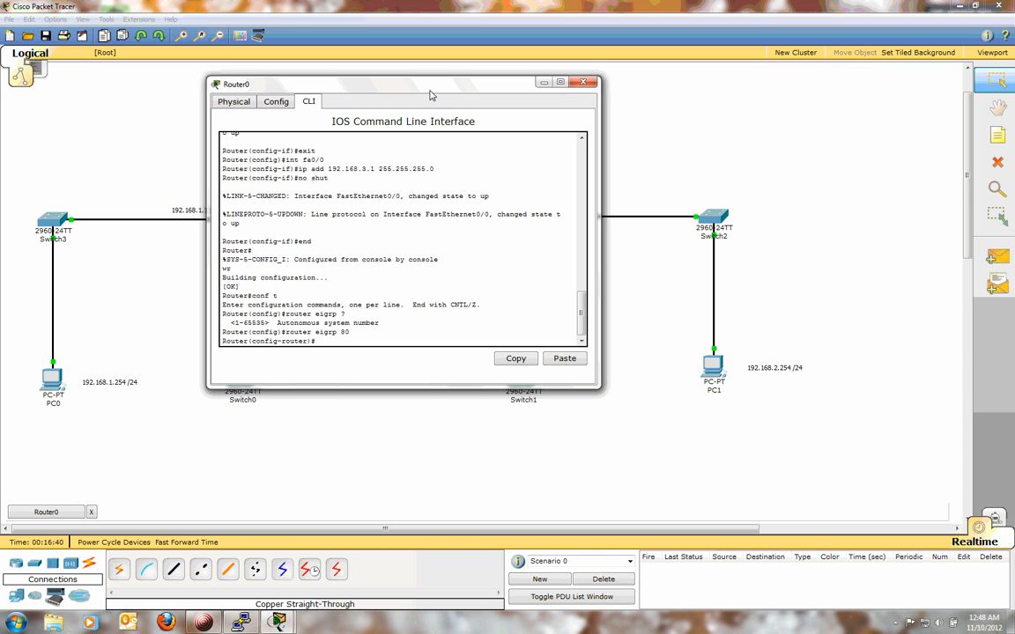
Add networks 192.168.1.0 and 192.168.3.0 to Router0's EIGRP process, both with wildcard mask 0.0.0.255
drag(432, 95, 558, 94)
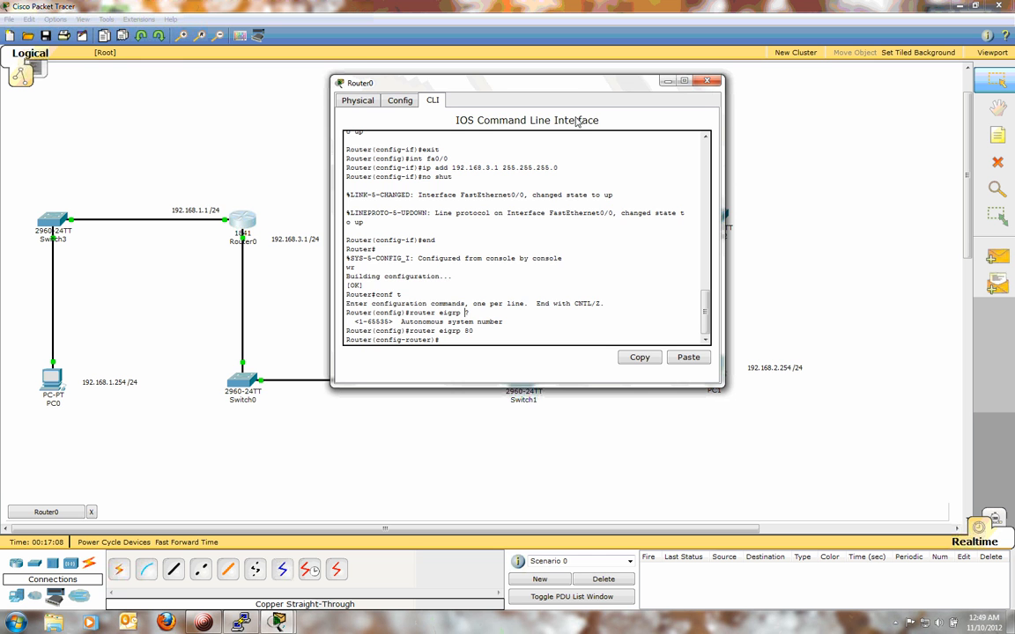
drag(520, 88, 273, 97)
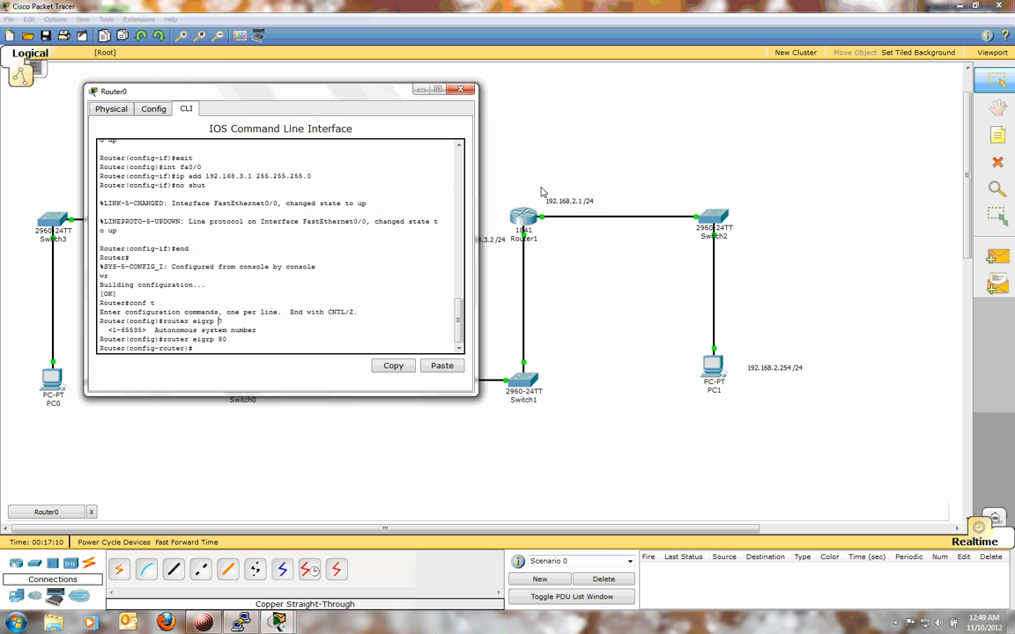
drag(357, 95, 524, 93)
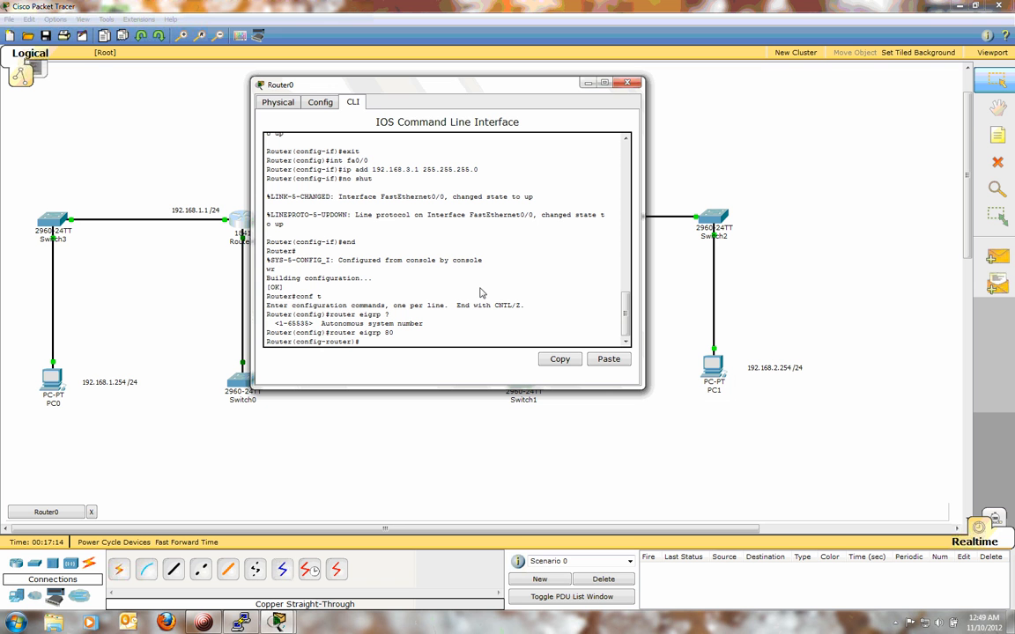
text(network 192.168.1.0 ?)
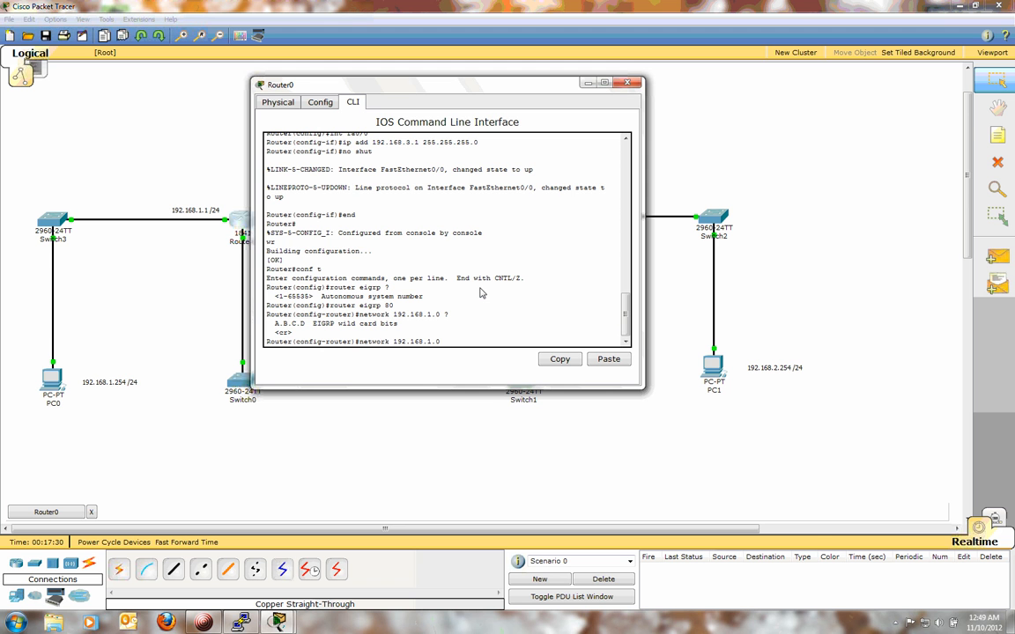
text(0.0.0.255)
key(Return)
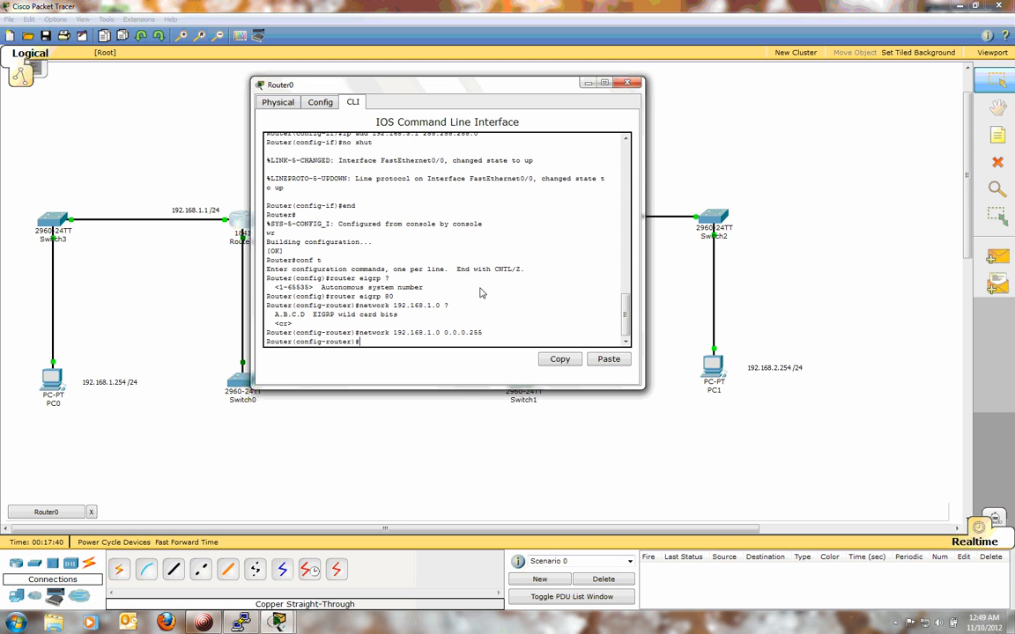
text(network 192.168.3.0 0.0.0.255)
key(Return)
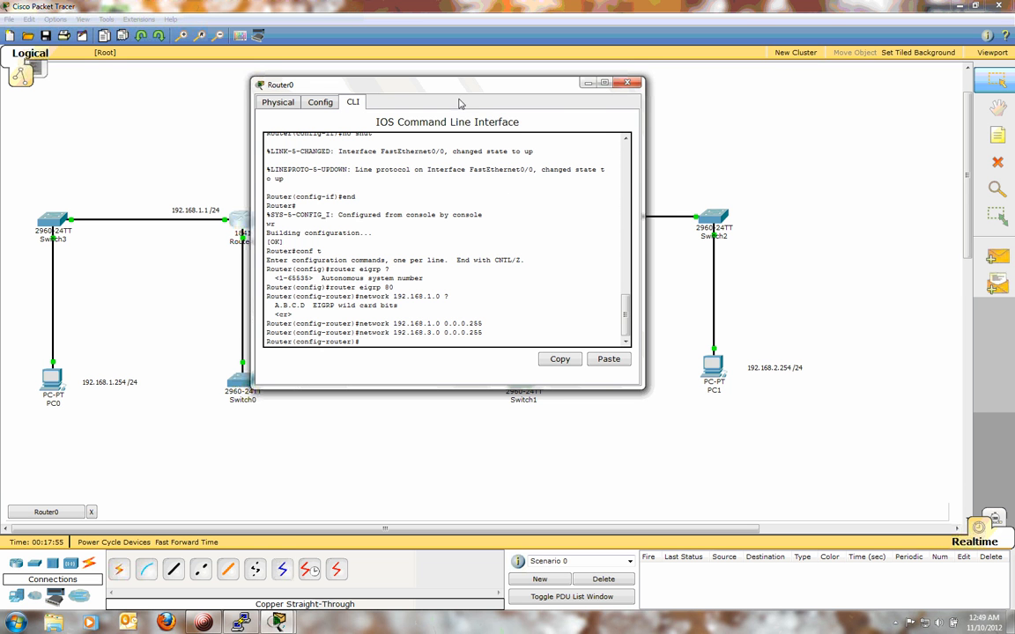
Make fa0/1 a passive interface in Router0's EIGRP process, then exit router configuration and close Router0's window
drag(459, 99, 545, 84)
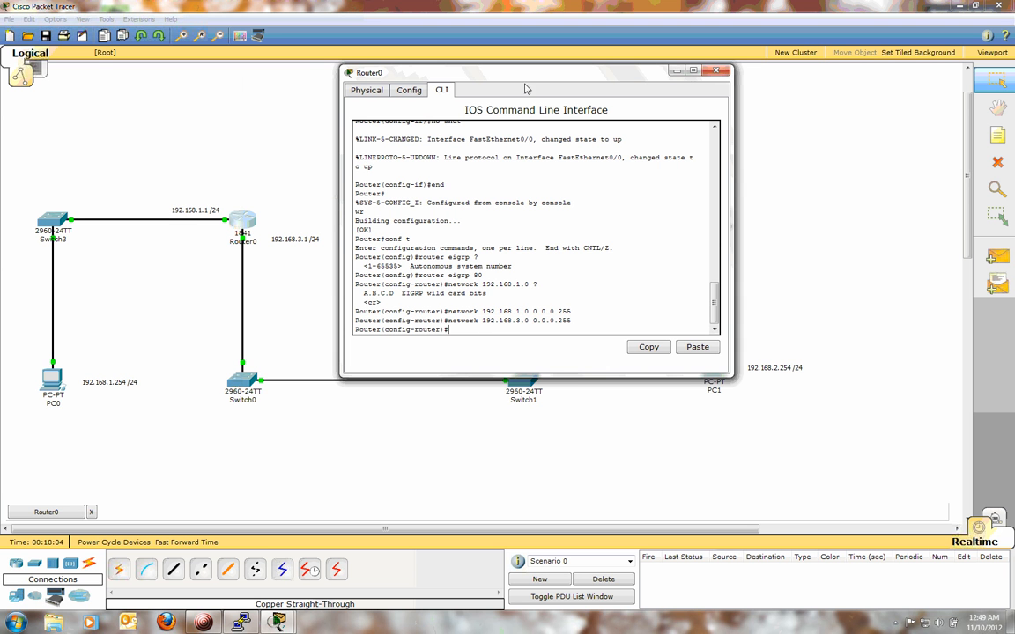
drag(534, 79, 525, 76)
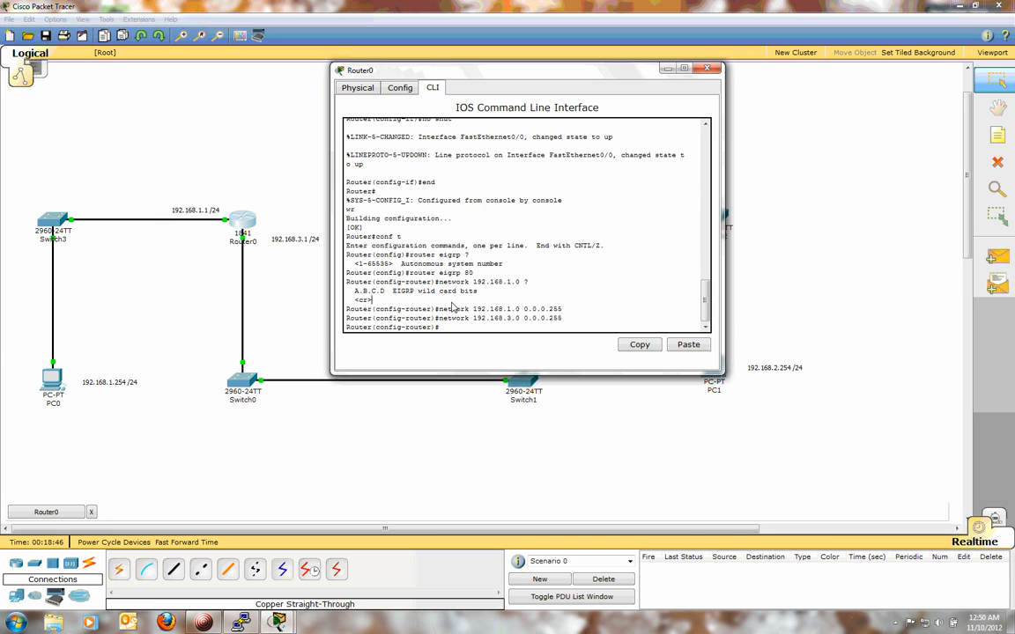
text(passive-interface ?)
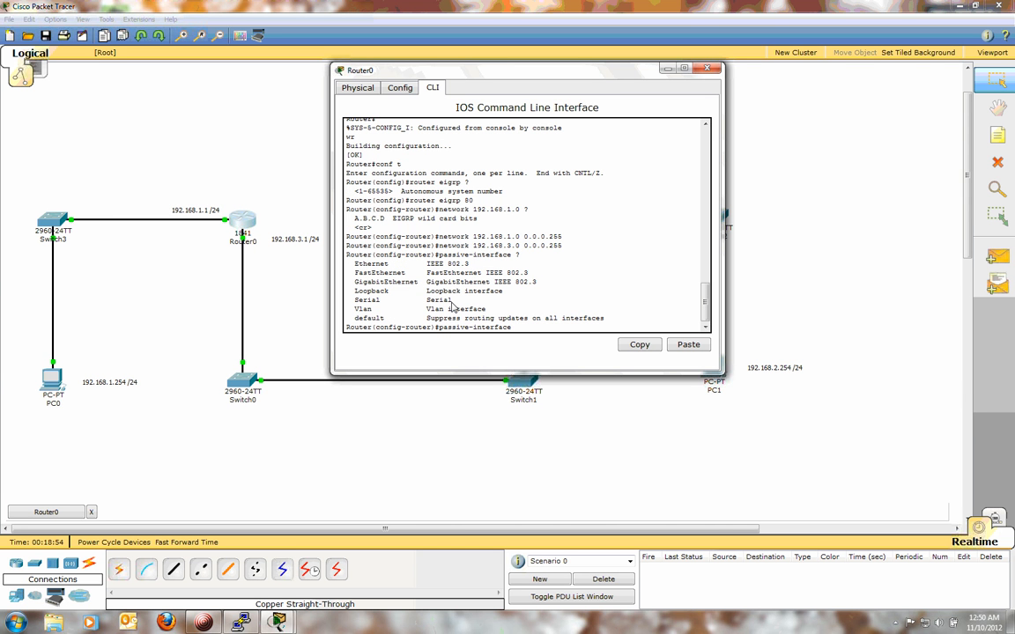
text(fa0/1)
key(Return)
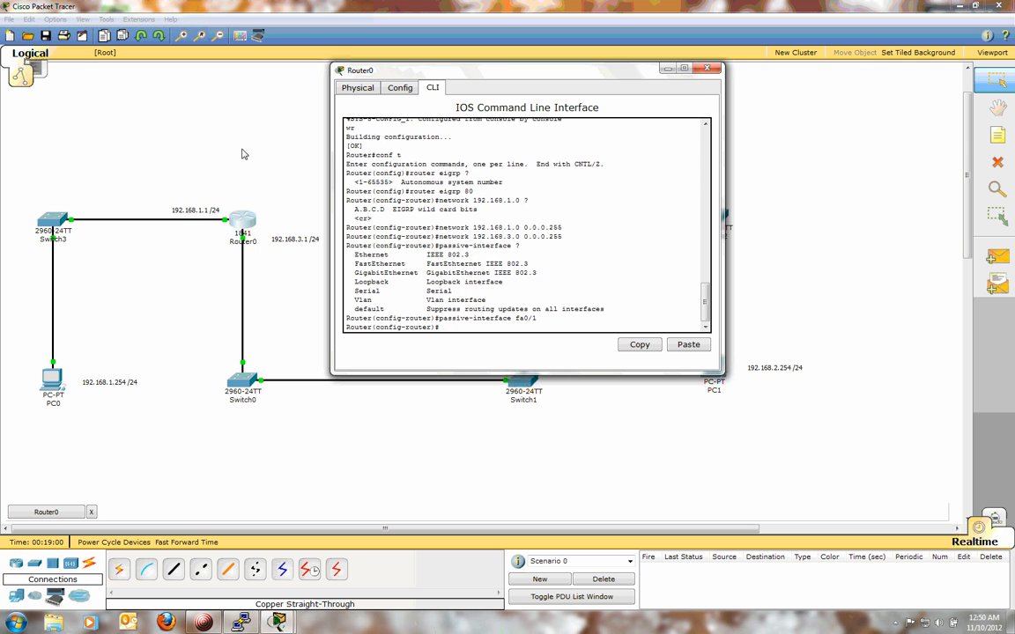
text(exit)
key(Return)
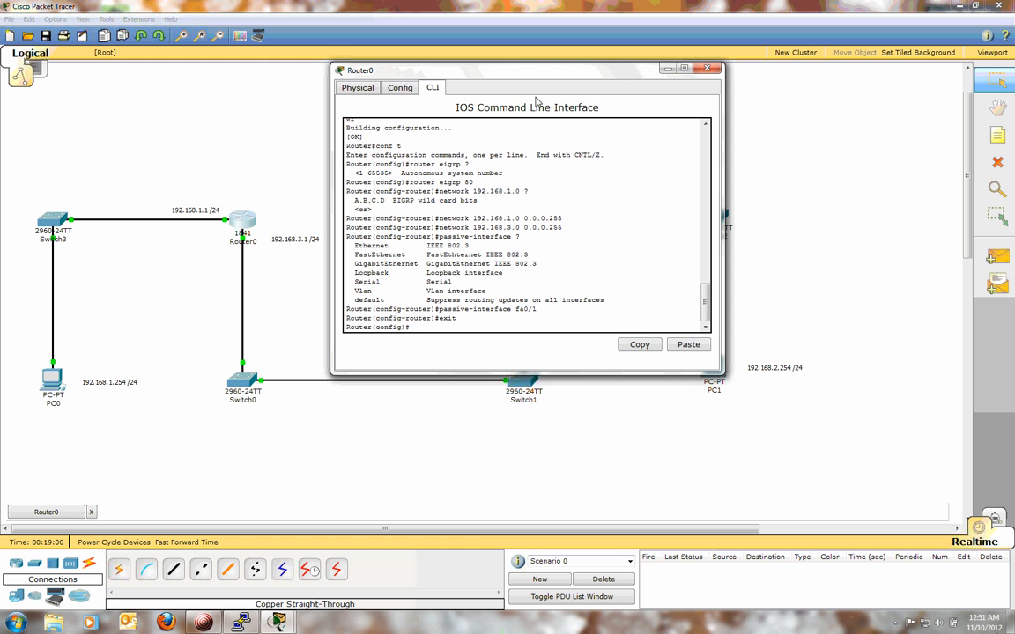
click(708, 68)
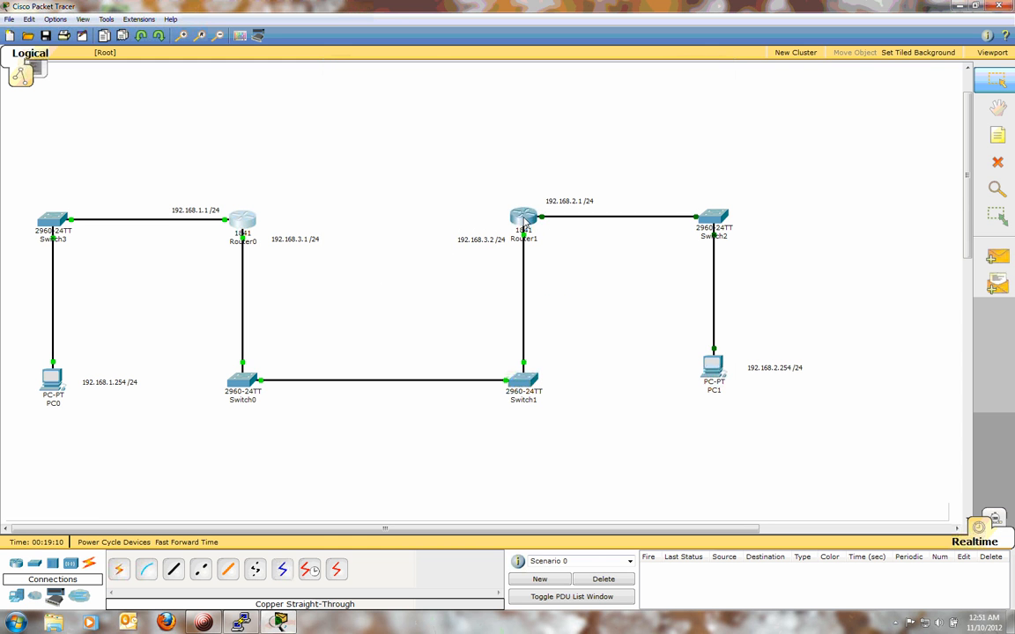
Open Router1's command line and enter privileged mode and global configuration mode
click(524, 218)
click(351, 251)
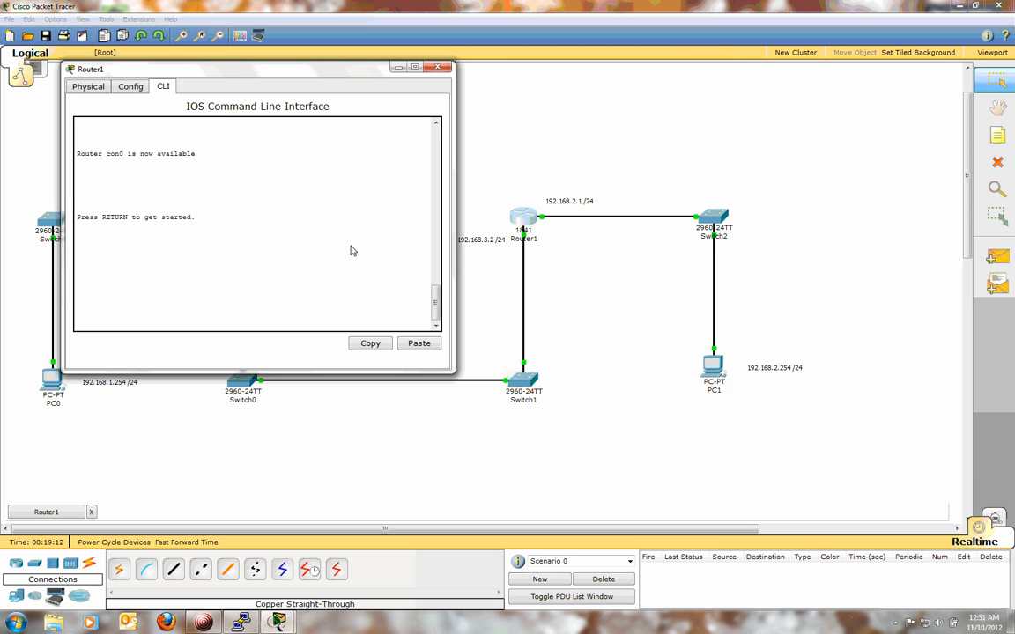
key(Return)
text(en)
key(Return)
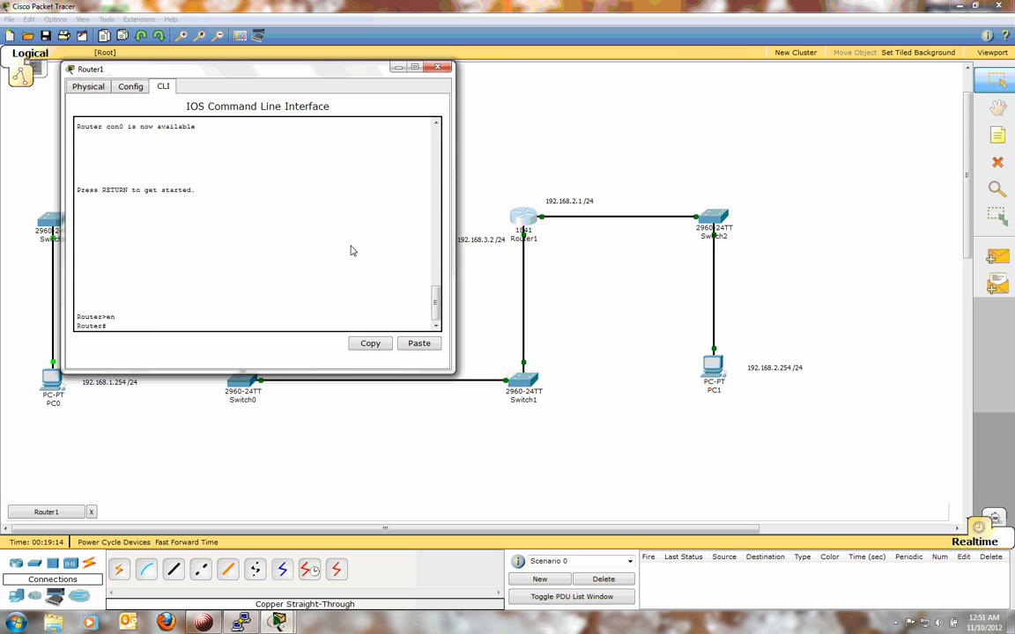
text(conf t)
key(Return)
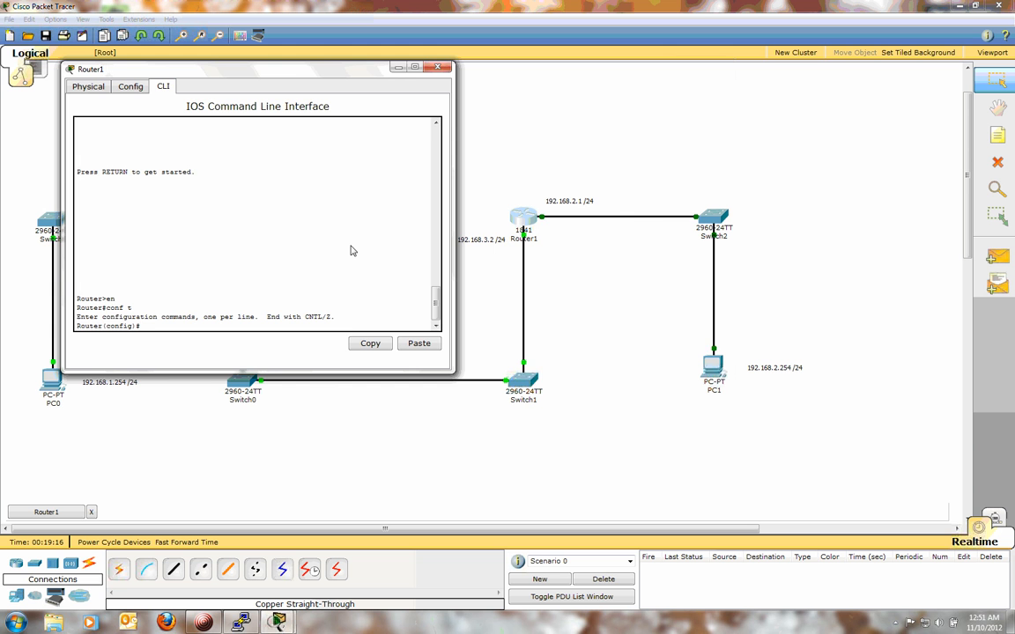
Move Router1's window clear of the topology and start EIGRP with autonomous system number 80 on Router1
drag(291, 71, 525, 77)
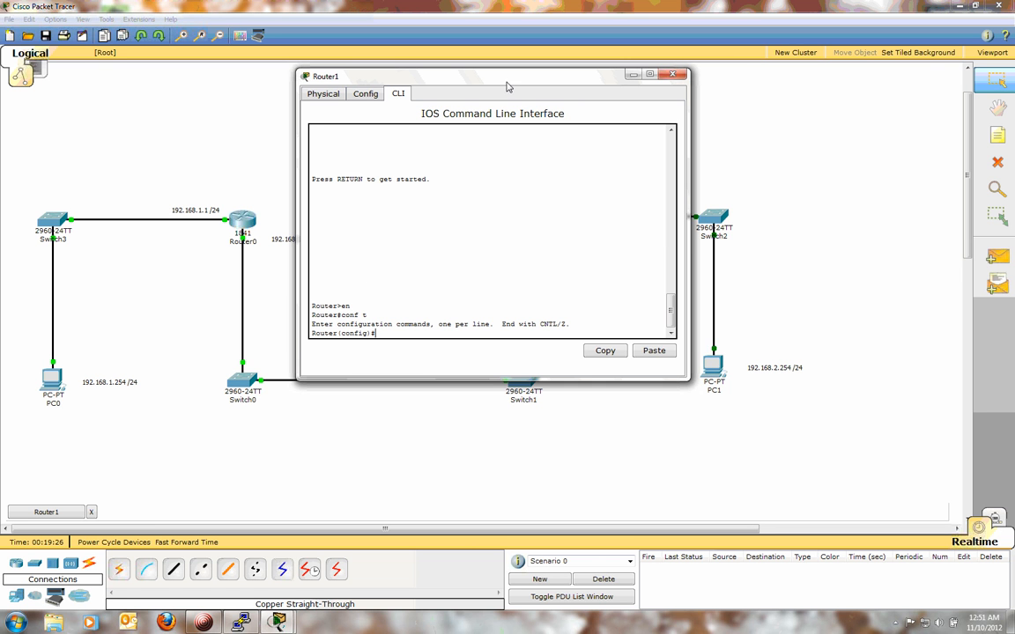
drag(506, 85, 510, 77)
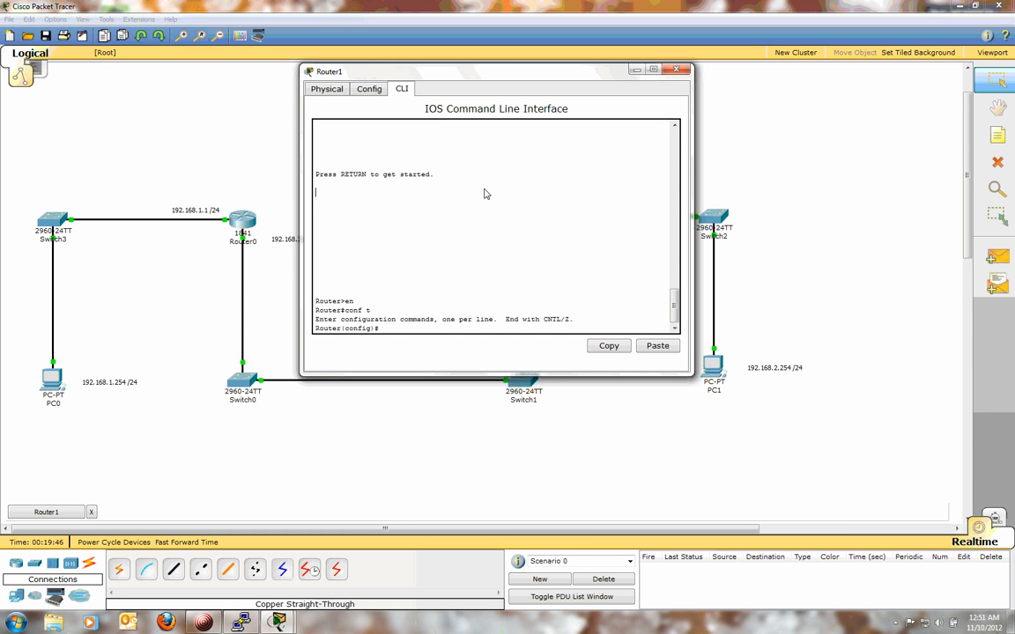
text(router eigrp 80)
key(Return)
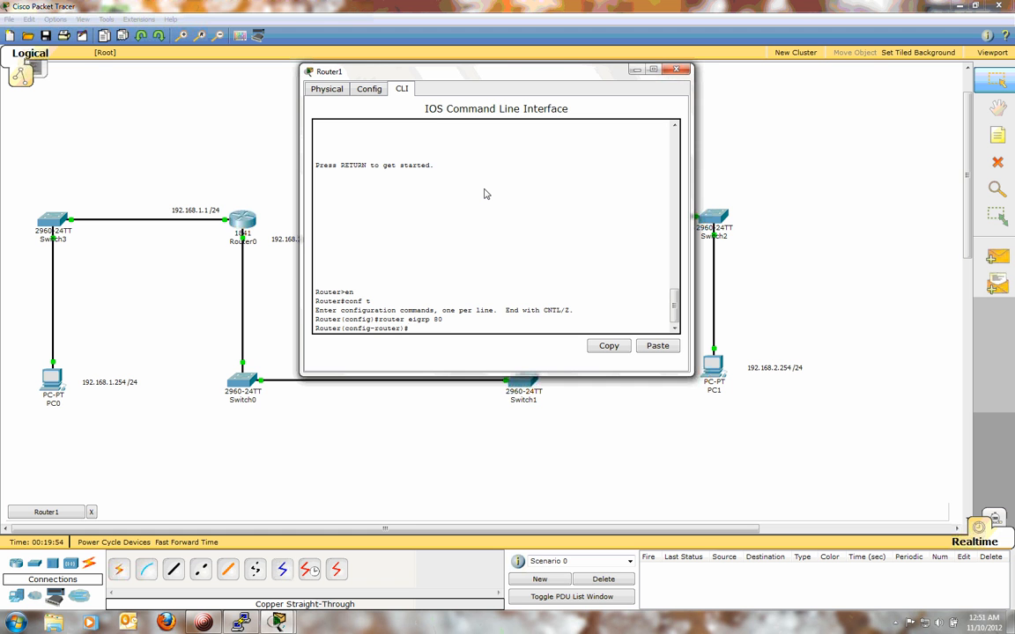
Add networks 192.168.2.0 and 192.168.3.0 to Router1's EIGRP process, both with wildcard mask 0.0.0.255
text(network 192.168.2.0 0.0.0.2)
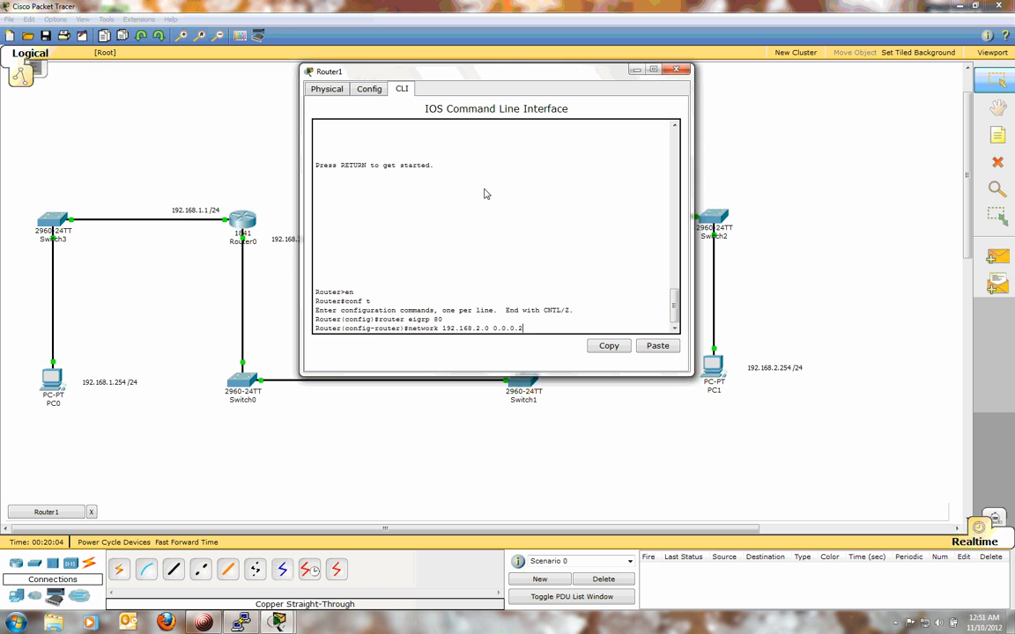
text(55)
key(Return)
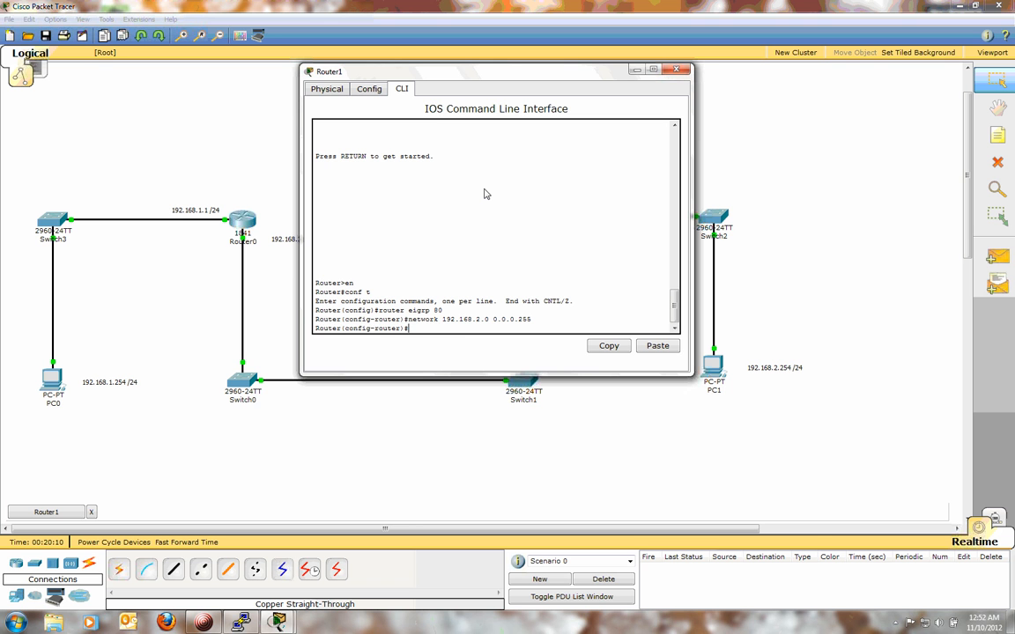
text(network 192.168.3.0 0.0.0.255)
key(Return)
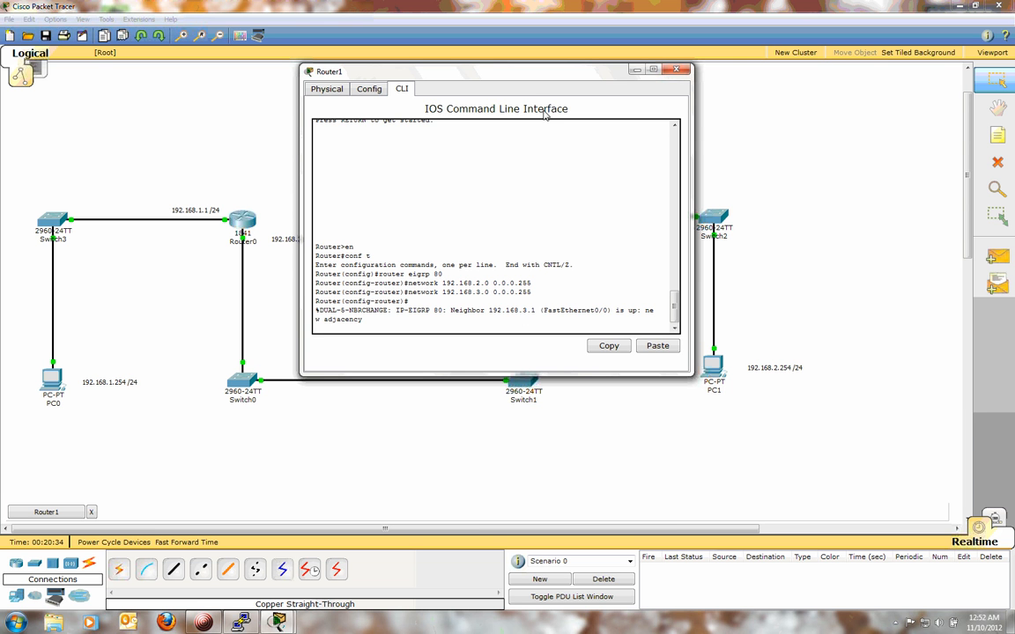
Exit Router1's router configuration mode, then re-enter it for EIGRP 80
drag(534, 76, 826, 88)
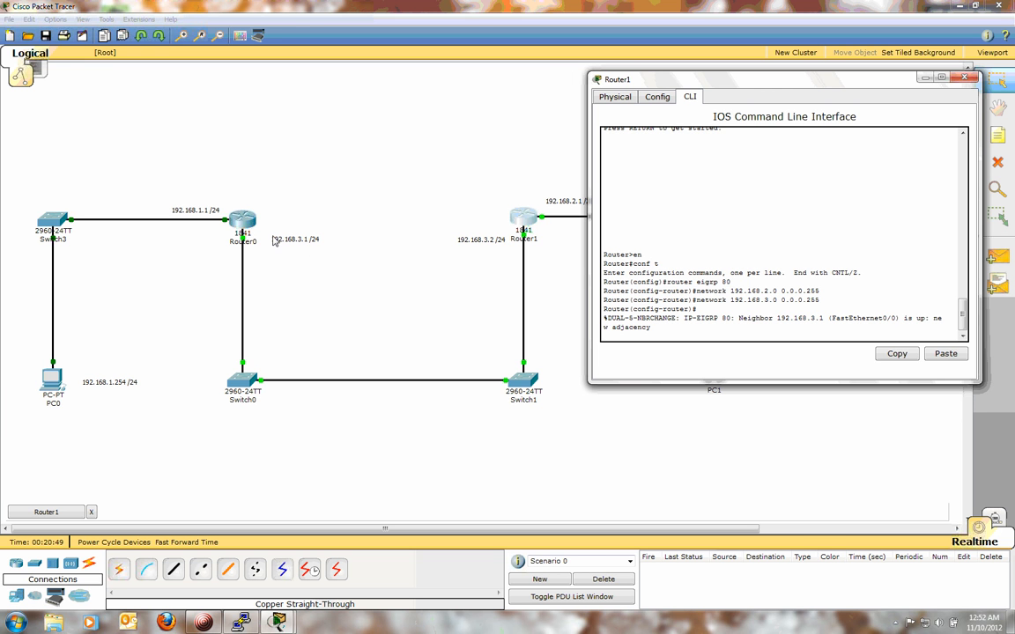
drag(820, 75, 694, 76)
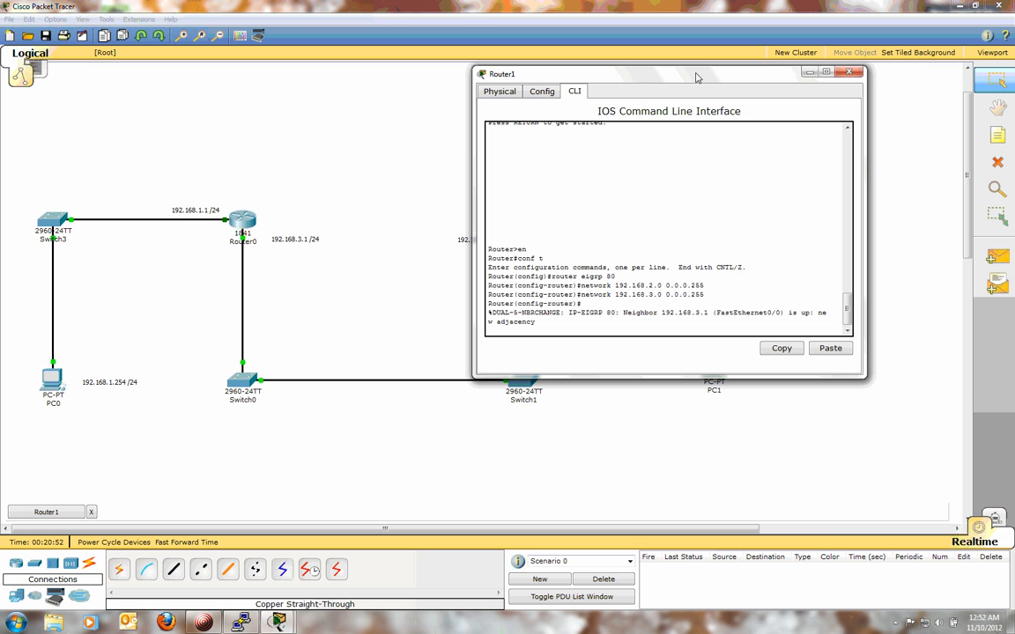
click(685, 210)
key(Return)
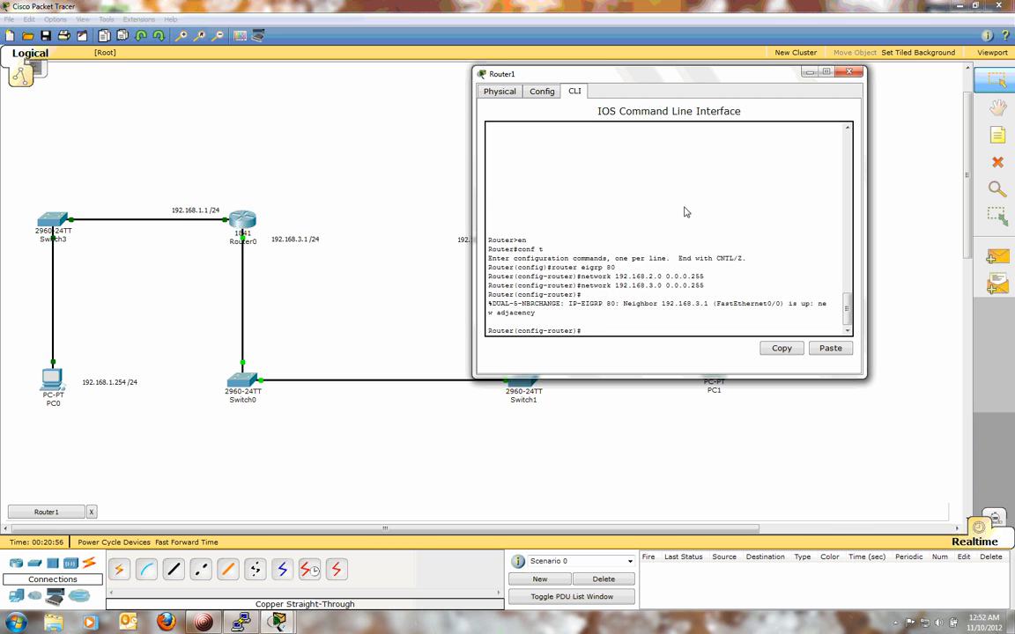
text(exit)
key(Return)
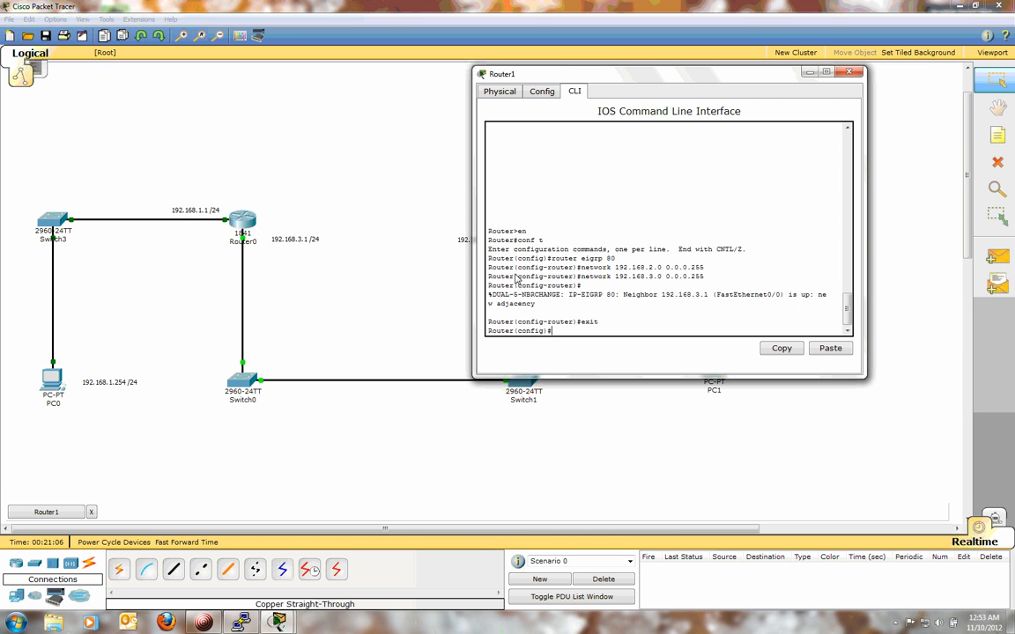
click(605, 314)
text(router eigrp 80)
key(Return)
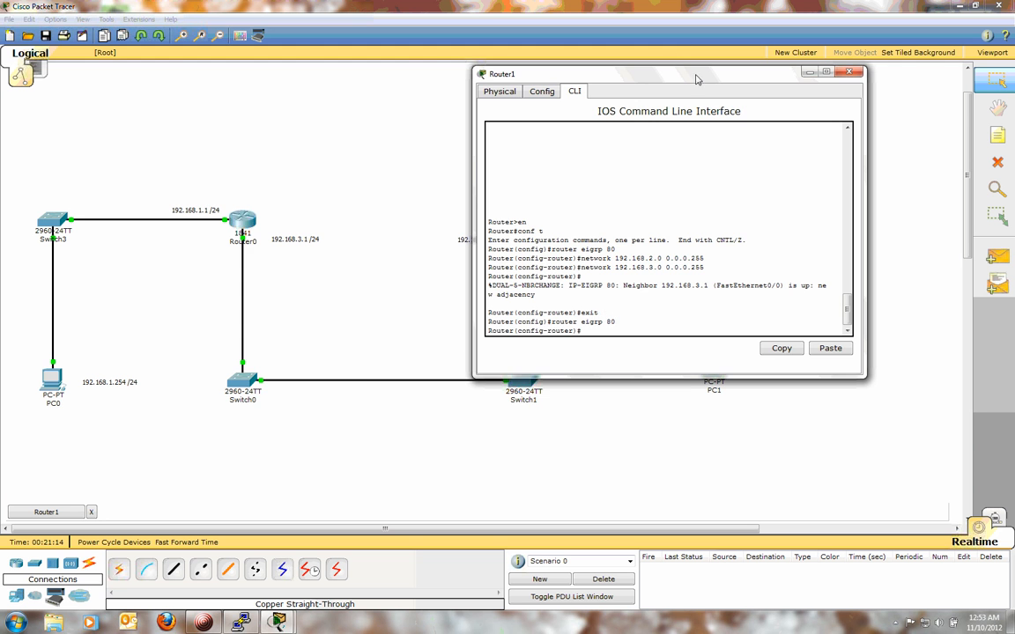
Make fa0/1 a passive interface in Router1's EIGRP process and exit back to privileged mode
drag(701, 77, 336, 121)
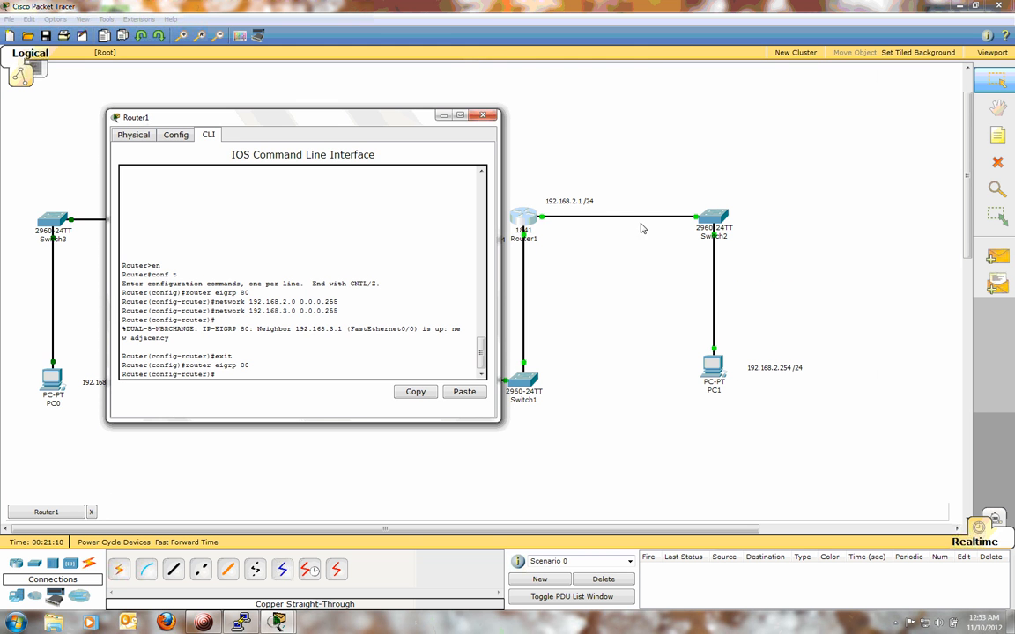
drag(436, 115, 487, 107)
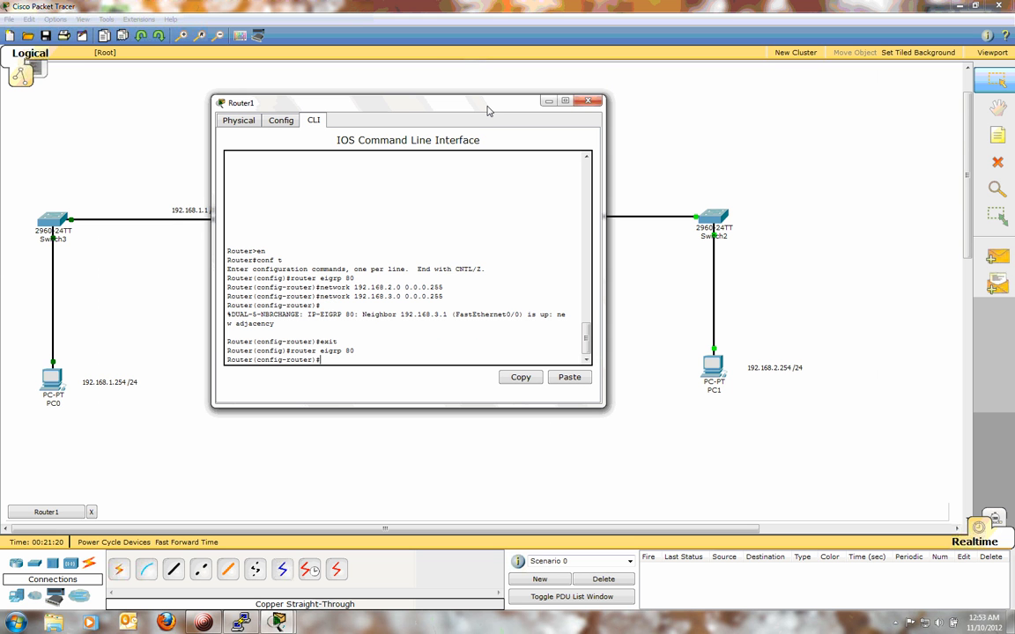
text(passive)
key(Tab)
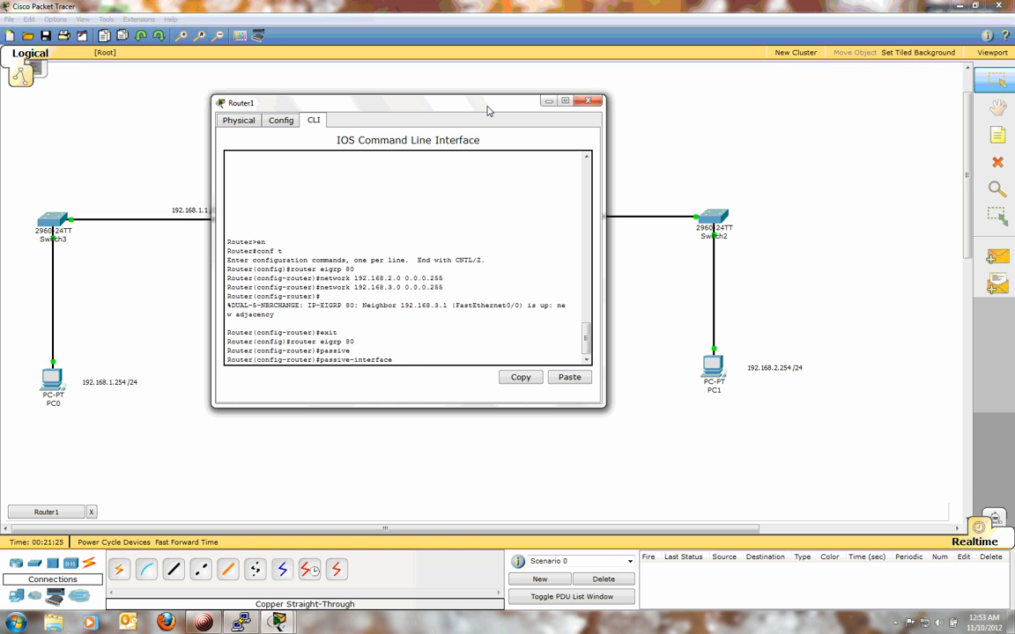
text(fa0/1)
key(Return)
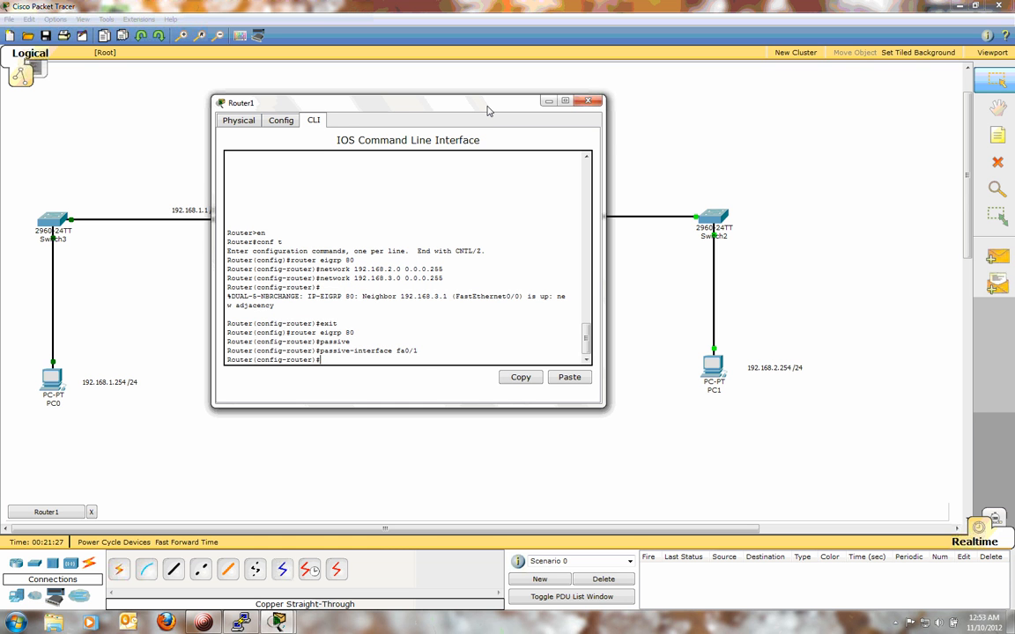
text(exit)
key(Return)
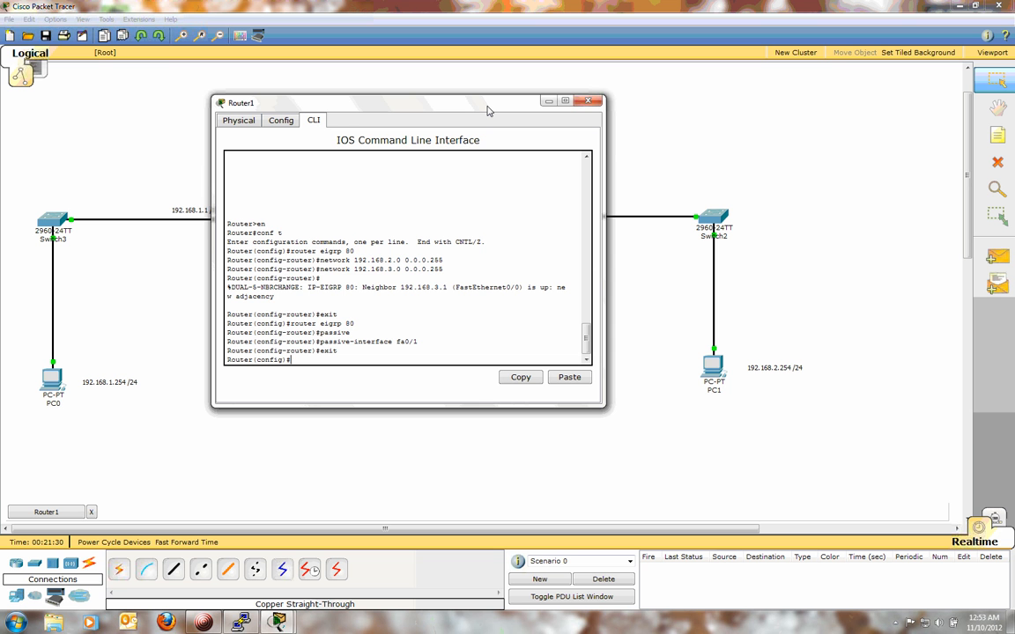
text(exit)
key(Return)
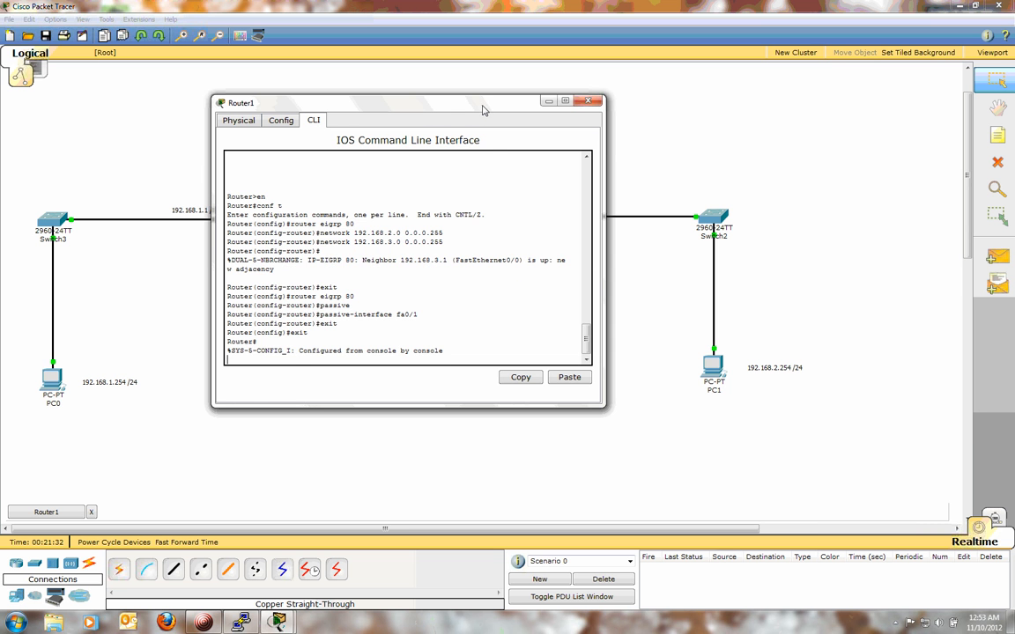
Display Router1's IP routing table, examine the EIGRP code and its matching route, then close Router1's window
drag(481, 108, 810, 93)
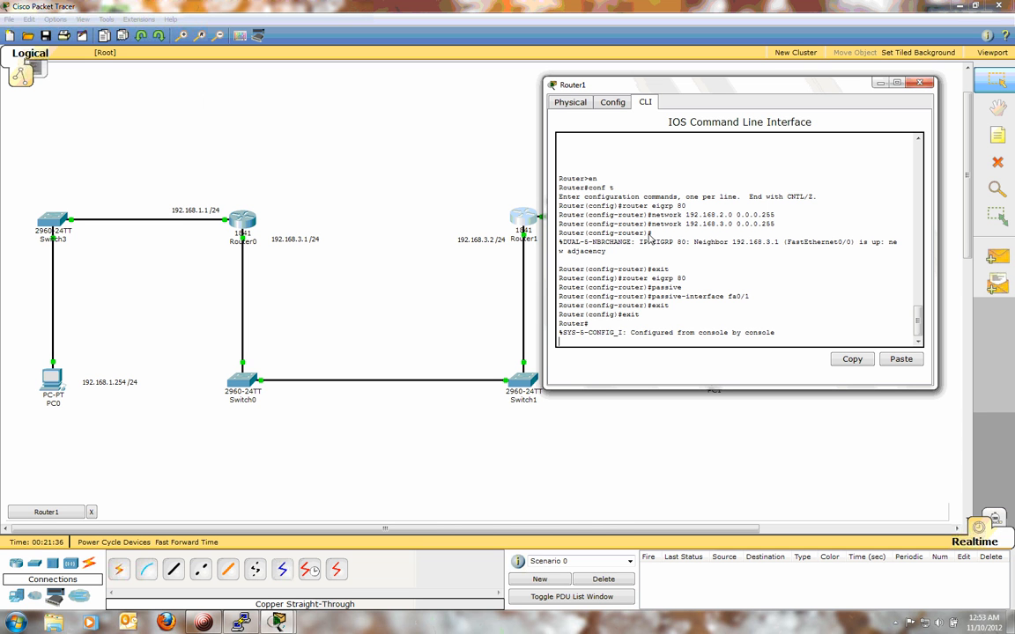
key(Return)
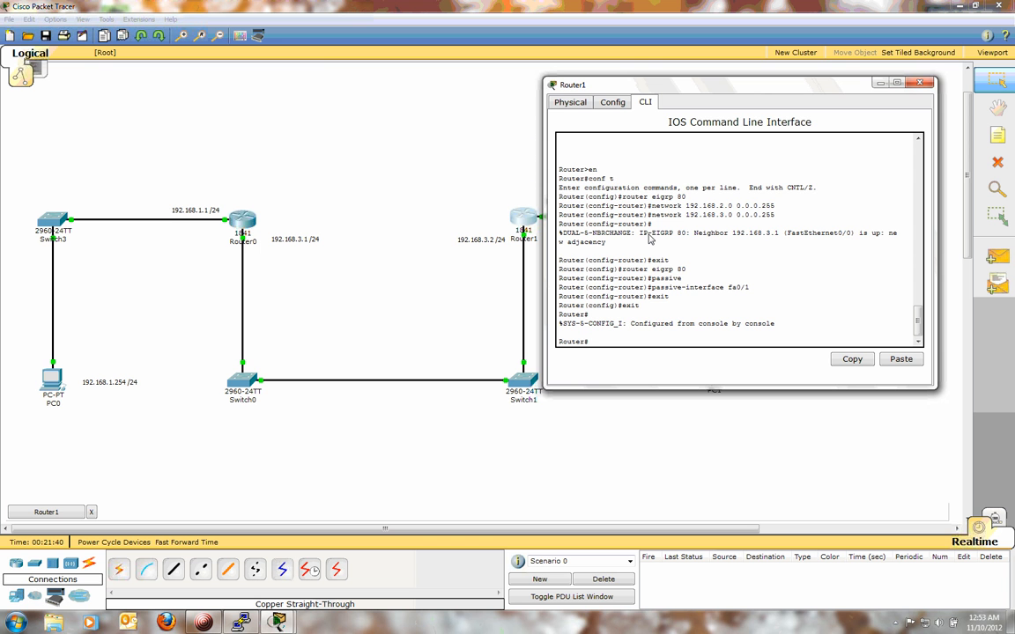
text(sh ip route)
key(Return)
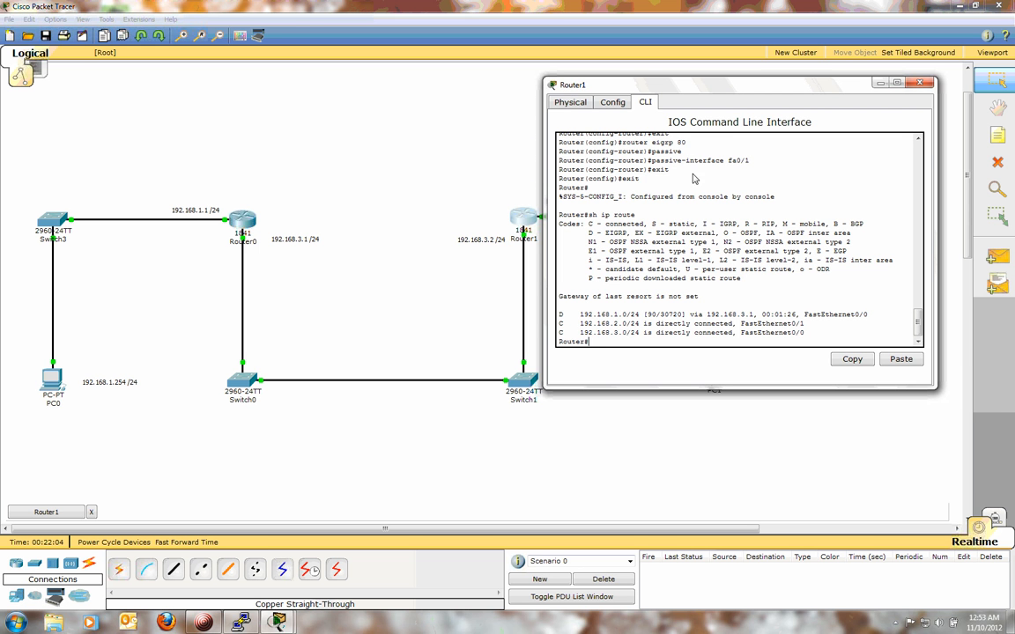
drag(681, 95, 732, 129)
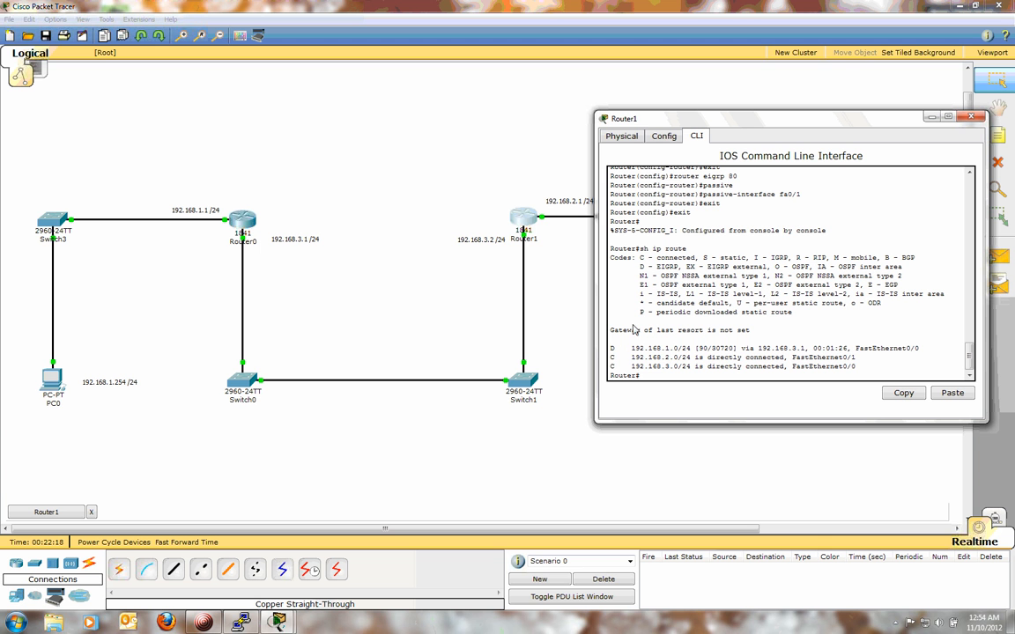
drag(644, 267, 680, 266)
drag(791, 126, 697, 99)
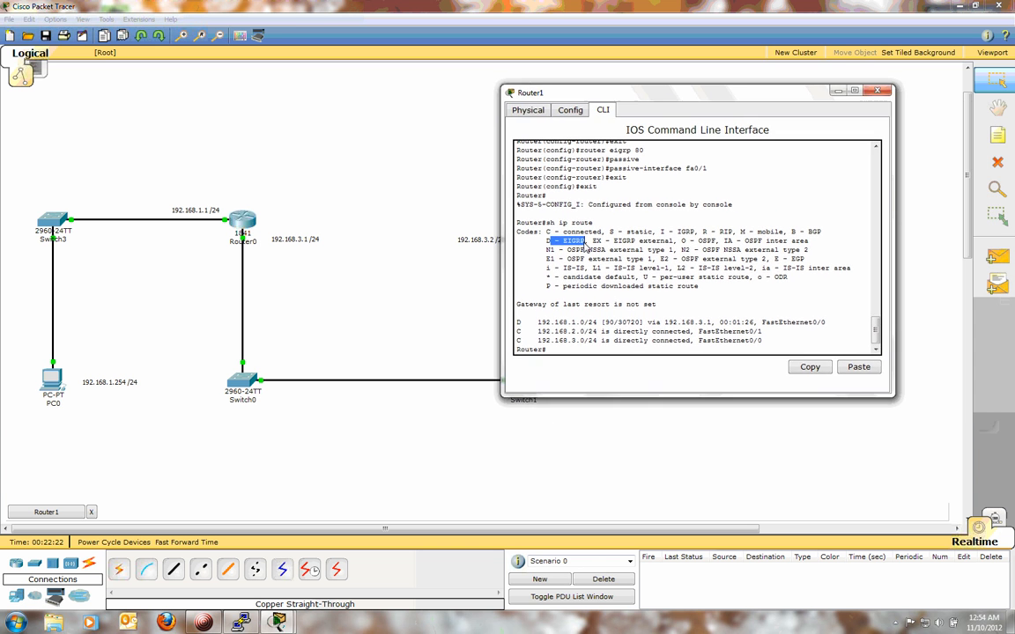
click(606, 296)
drag(721, 104, 639, 108)
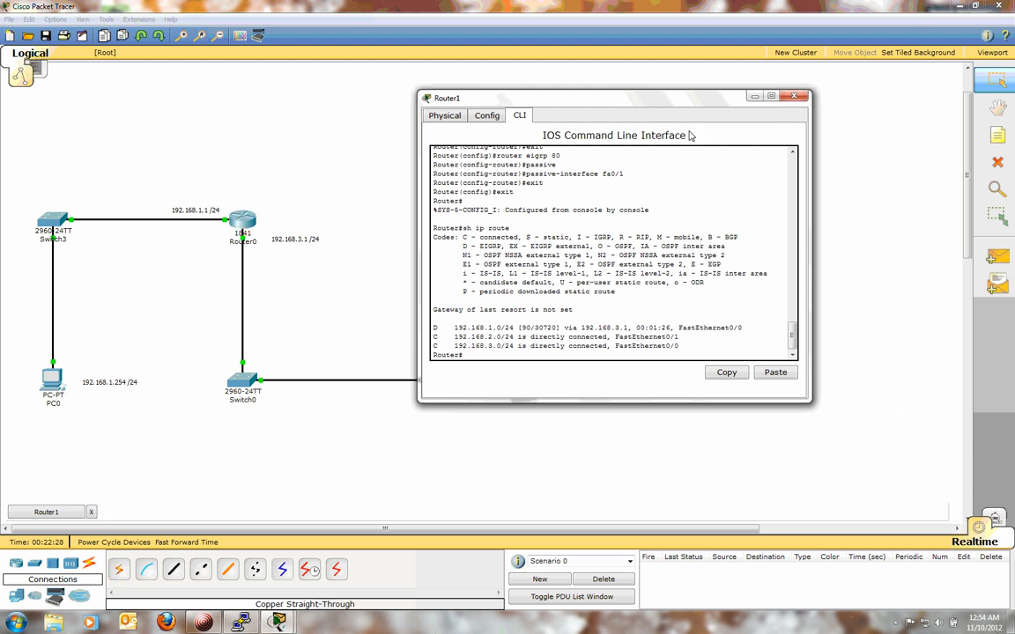
click(793, 96)
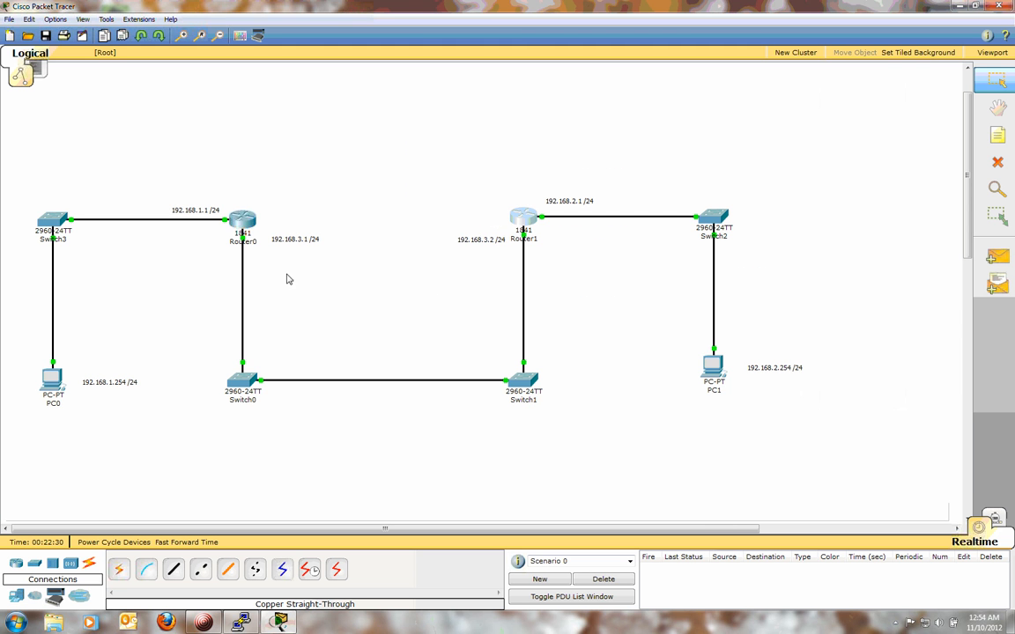
Open Router0's command line and exit global configuration mode to privileged mode
click(239, 220)
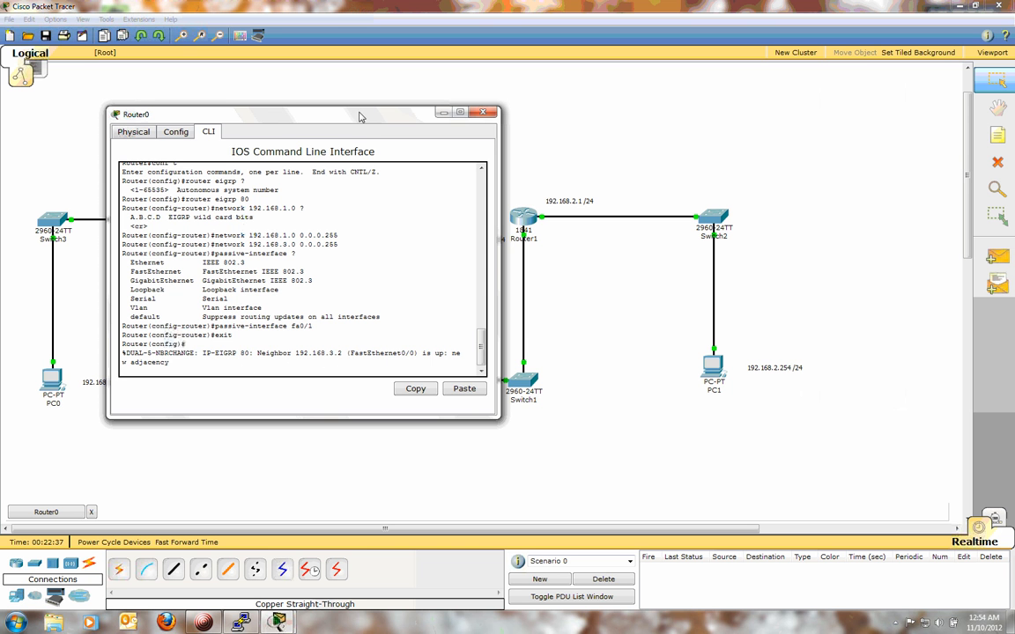
drag(354, 116, 309, 102)
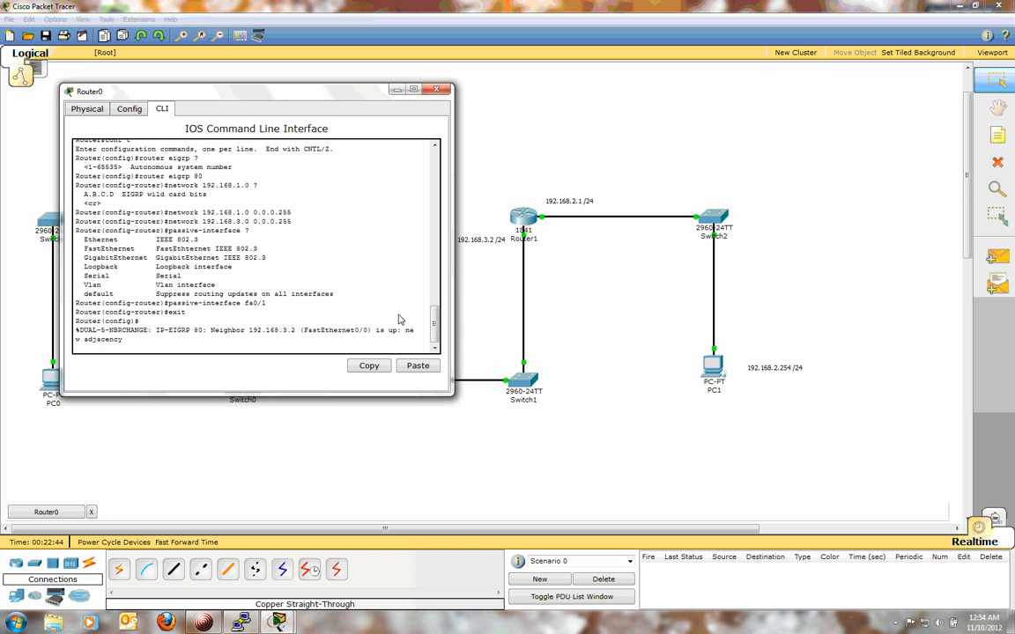
key(Return)
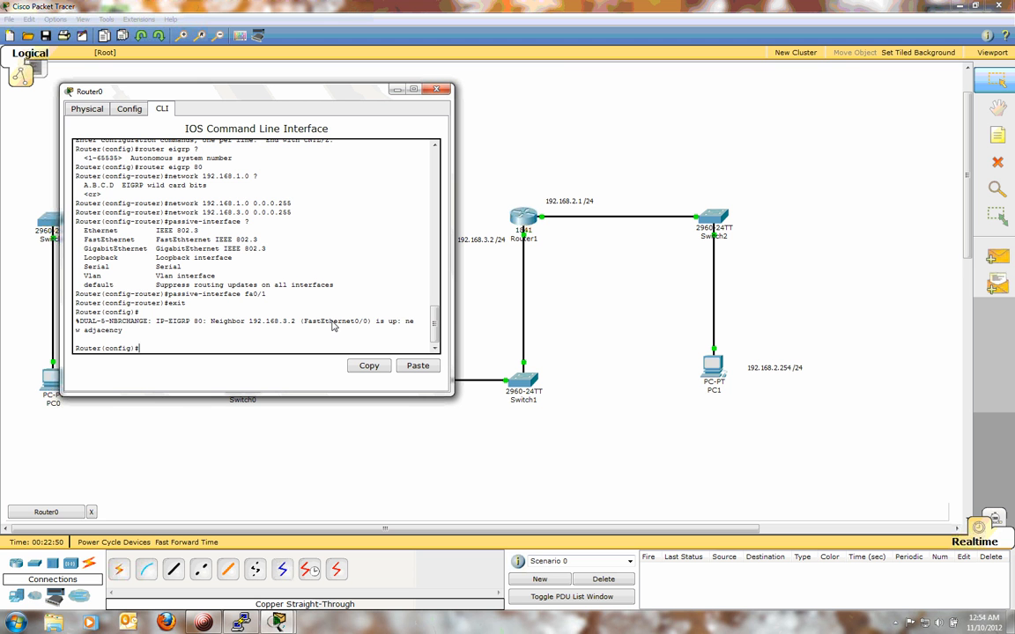
text(exit)
key(Return)
key(Return)
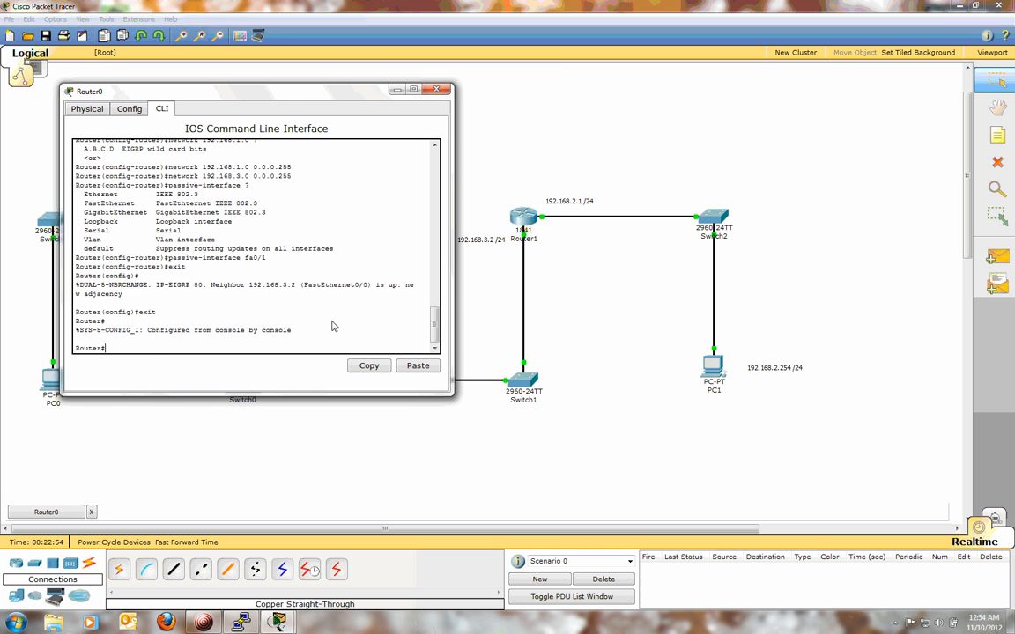
Display Router0's IP routing table, examine the EIGRP code and its matching route, then close Router0's window
text(sh ip route)
key(Return)
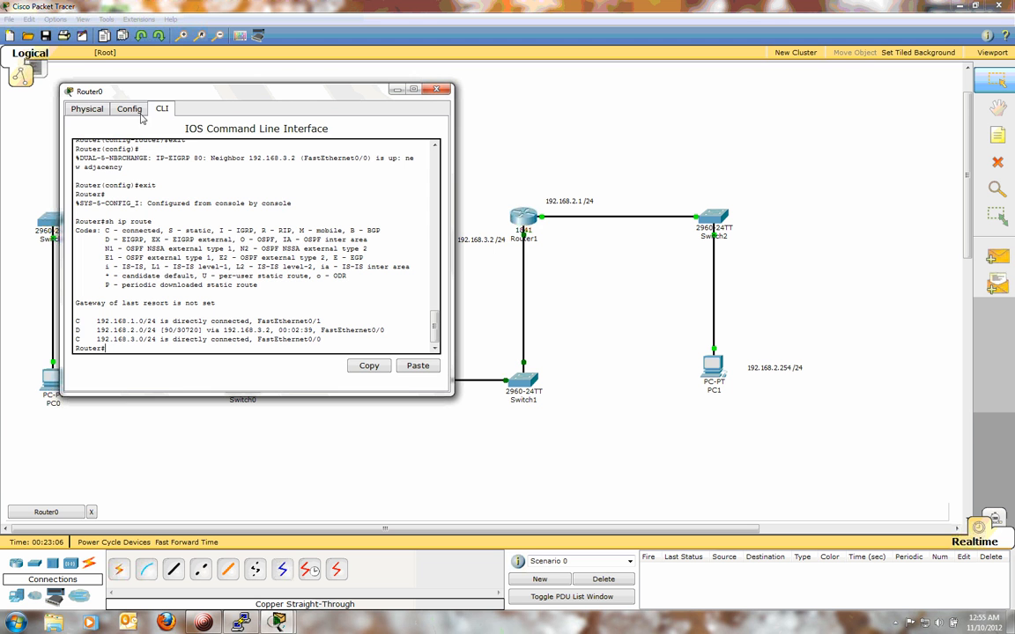
drag(137, 89, 209, 98)
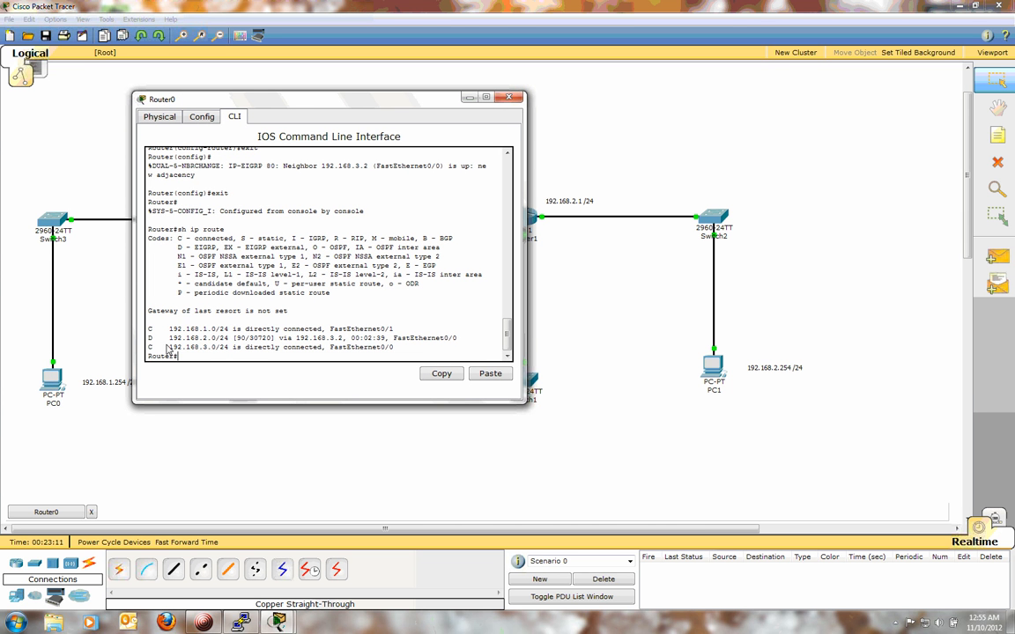
drag(238, 96, 459, 94)
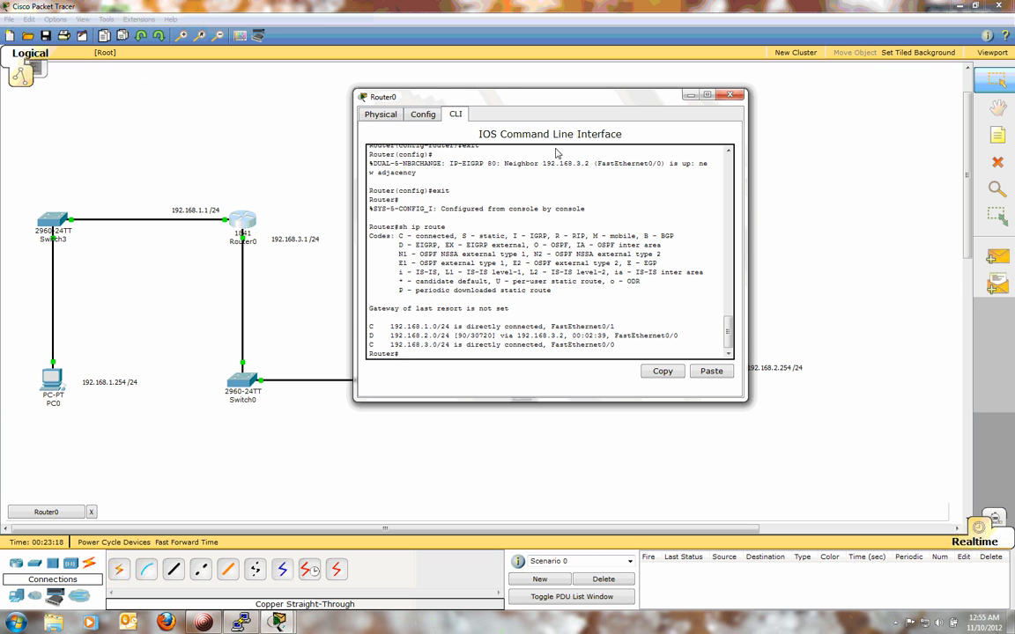
drag(525, 99, 294, 95)
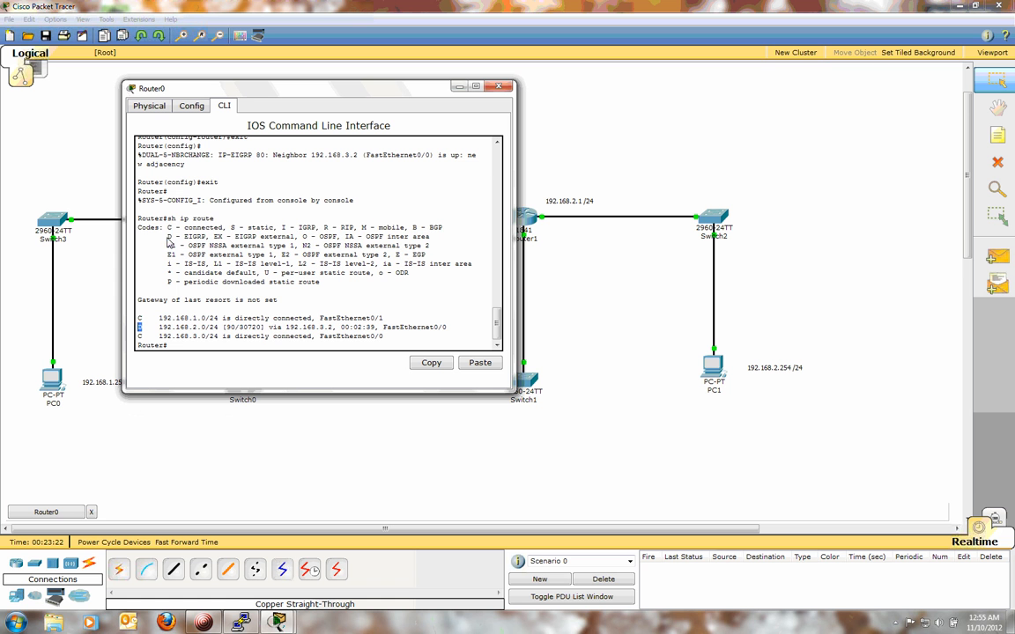
drag(167, 236, 208, 240)
click(369, 339)
key(Return)
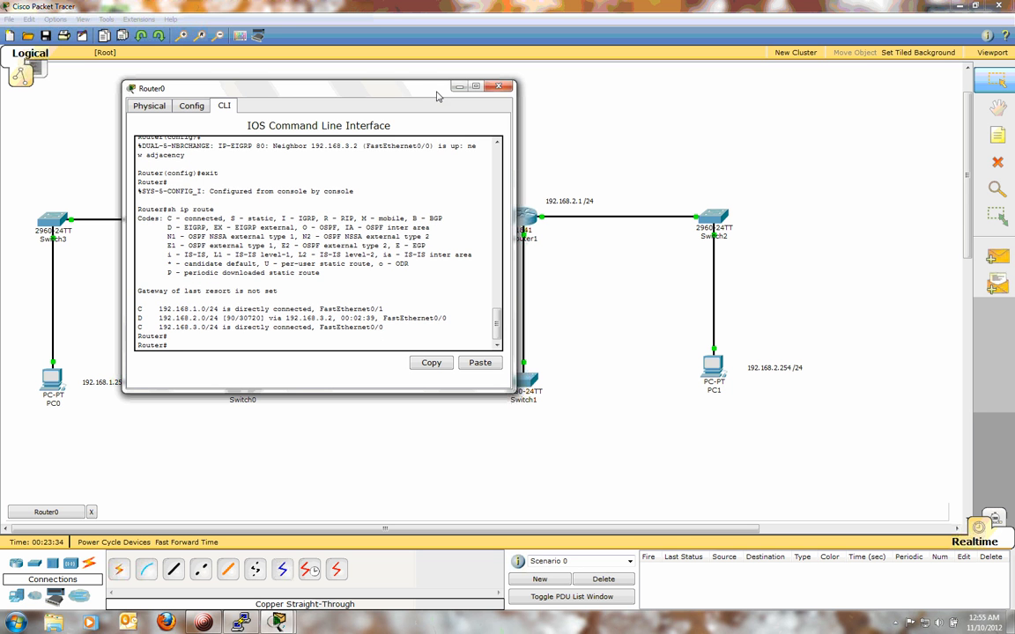
click(499, 86)
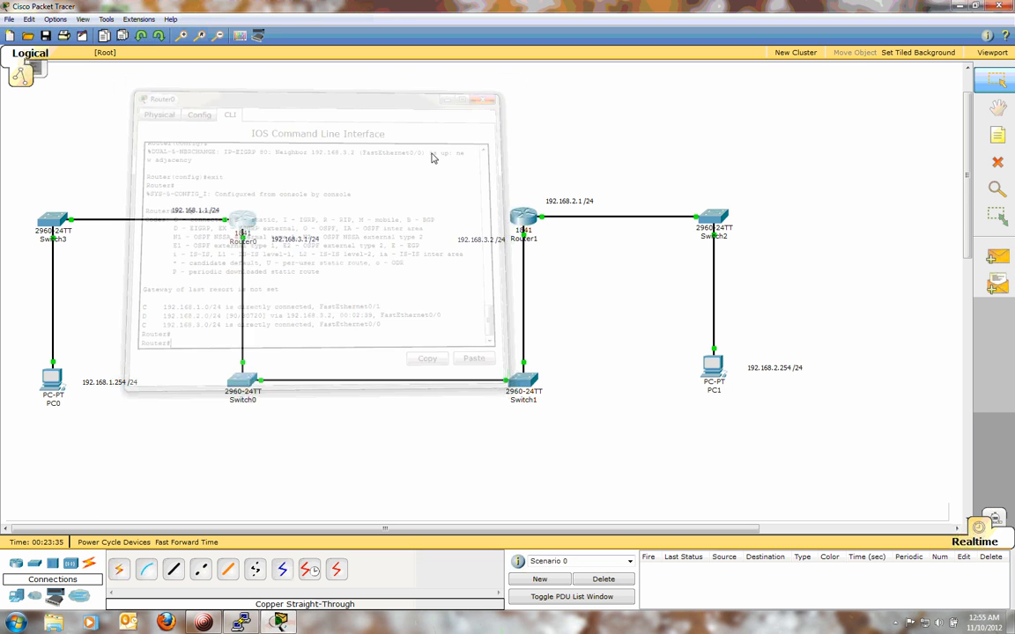
Ping 192.168.3.2 from PC0's command prompt
click(49, 370)
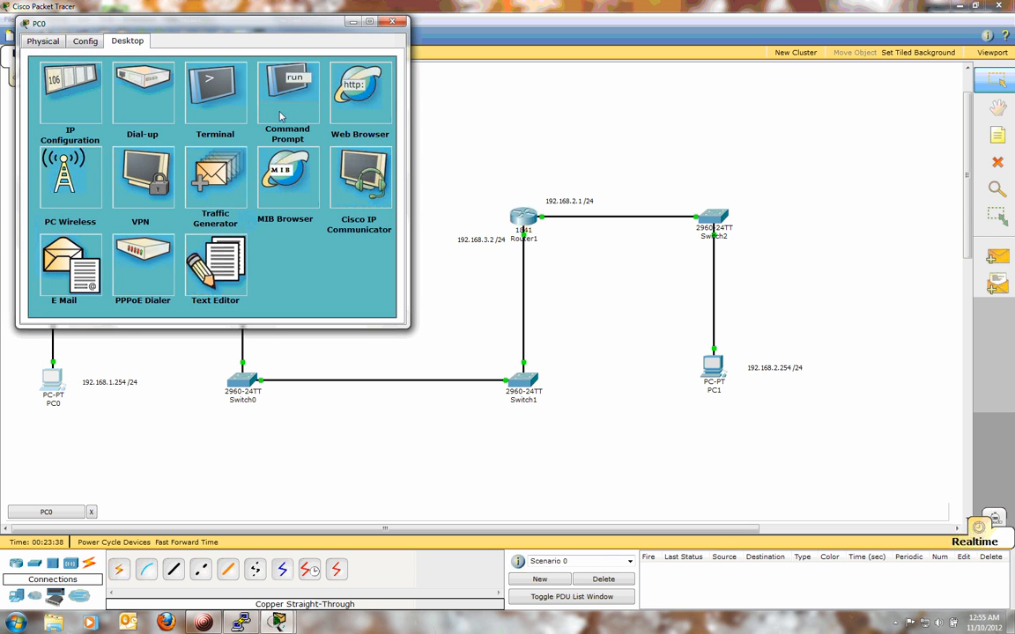
click(277, 113)
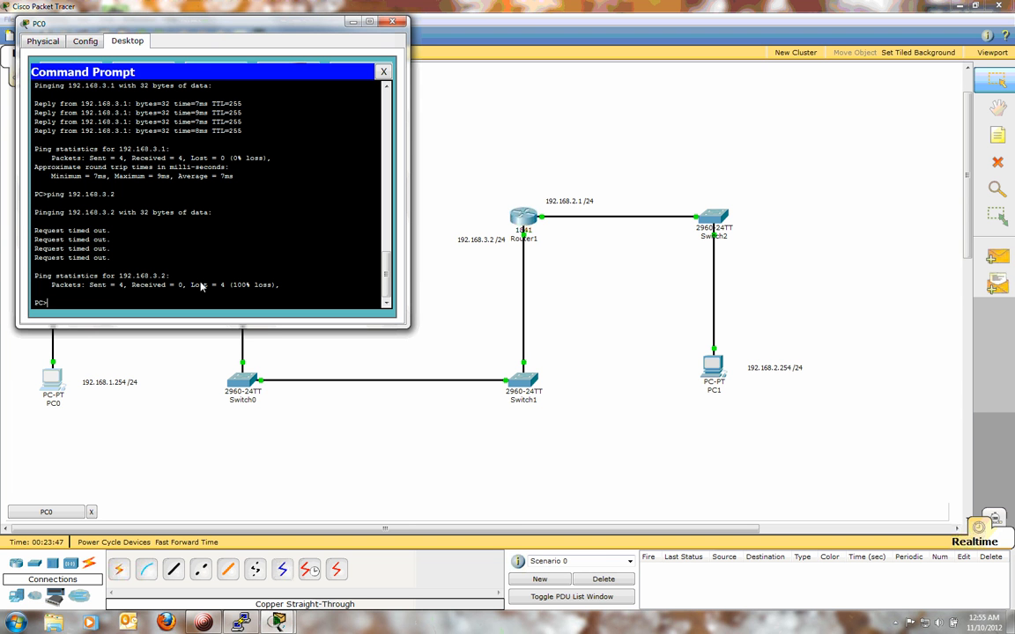
key(Up)
key(Return)
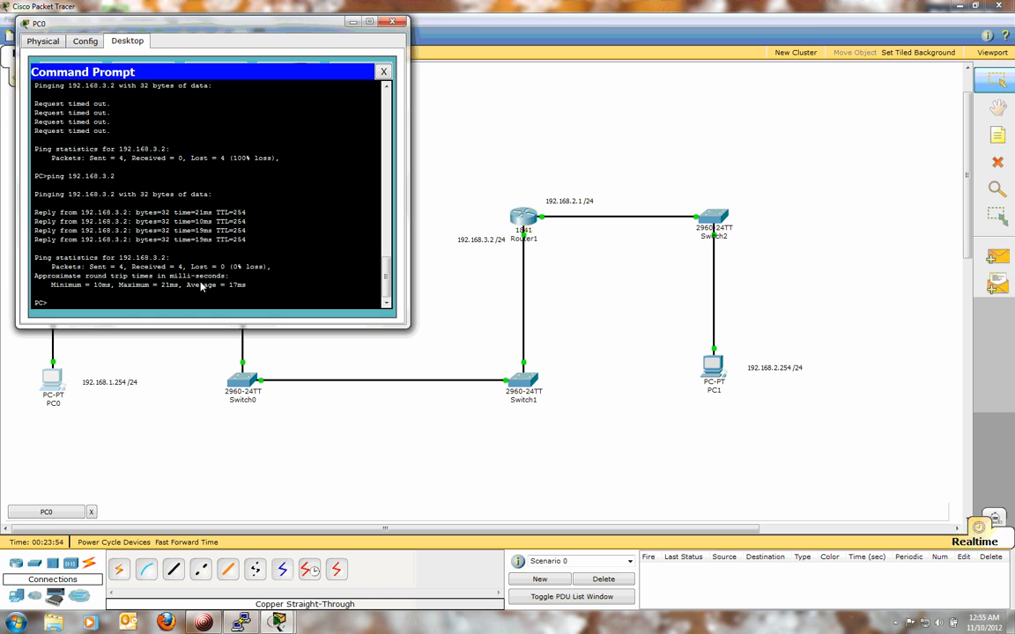
Ping PC1 at 192.168.2.254 from PC0, then close PC0's window
text(ping 192.168)
text(.254)
key(BackSpace)
text(.254)
key(Return)
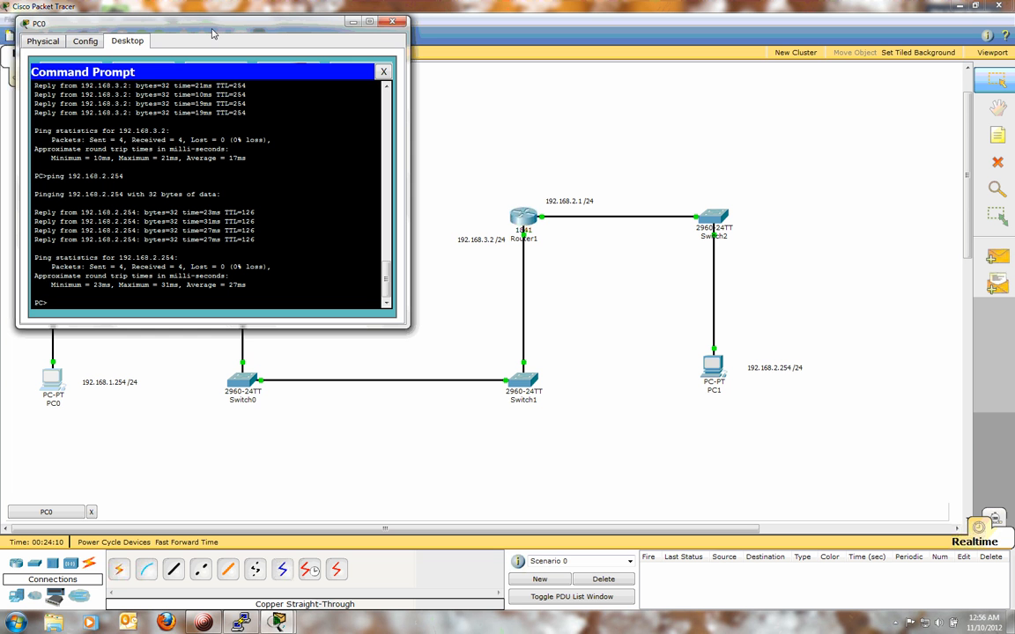
drag(212, 34, 390, 115)
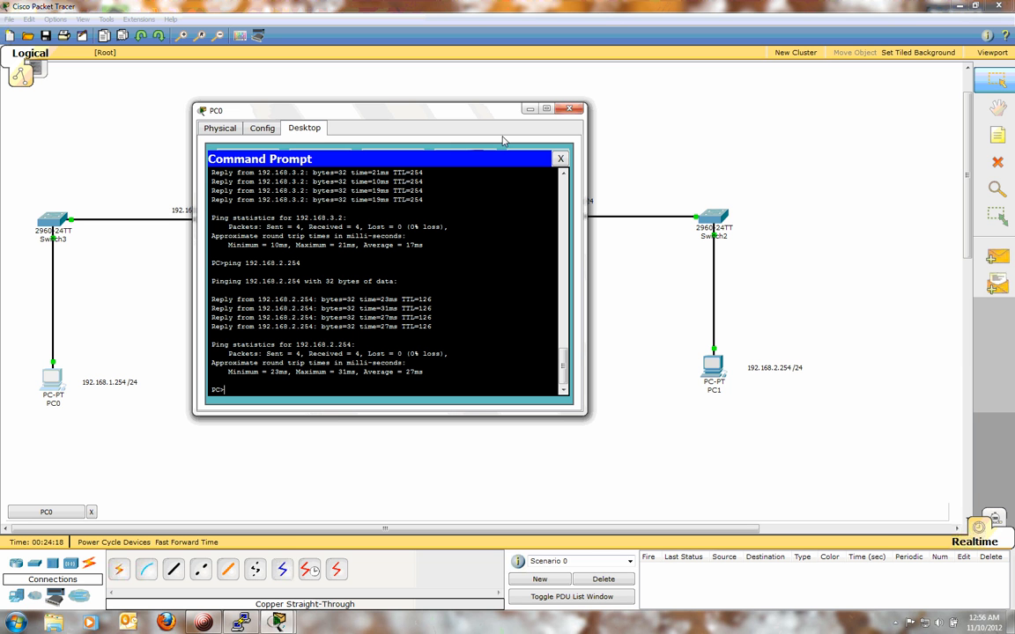
click(569, 108)
Ping Router0's address 192.168.1.1 from PC1's command prompt
click(723, 361)
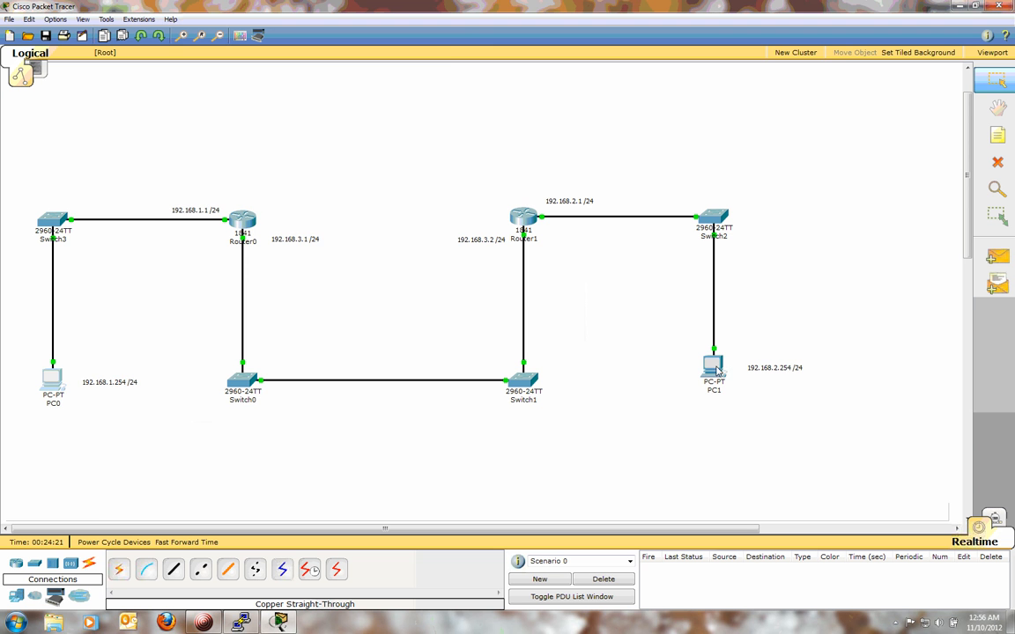
click(342, 164)
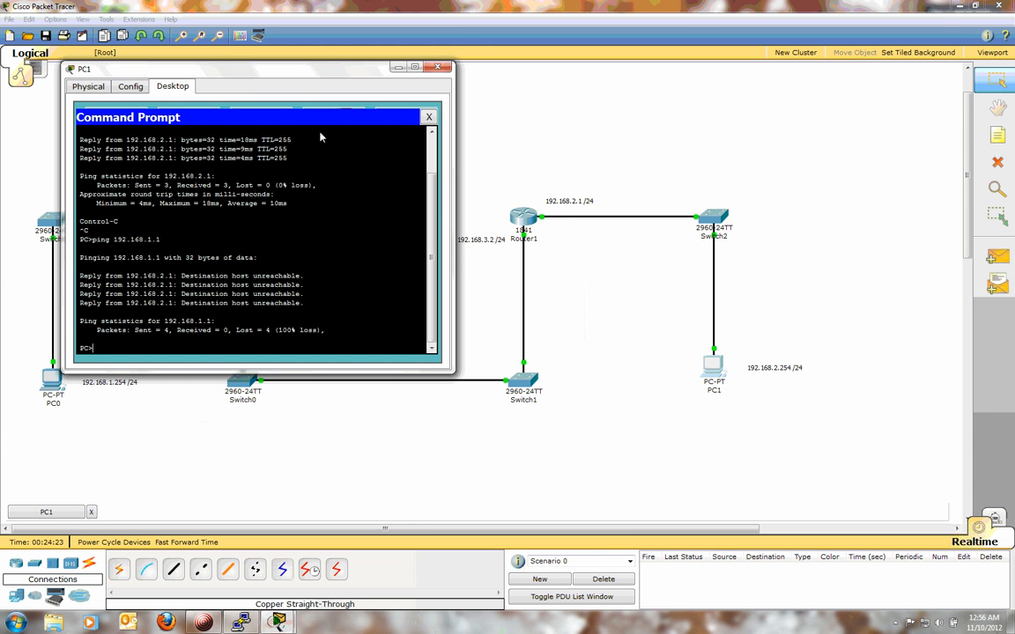
drag(269, 70, 619, 109)
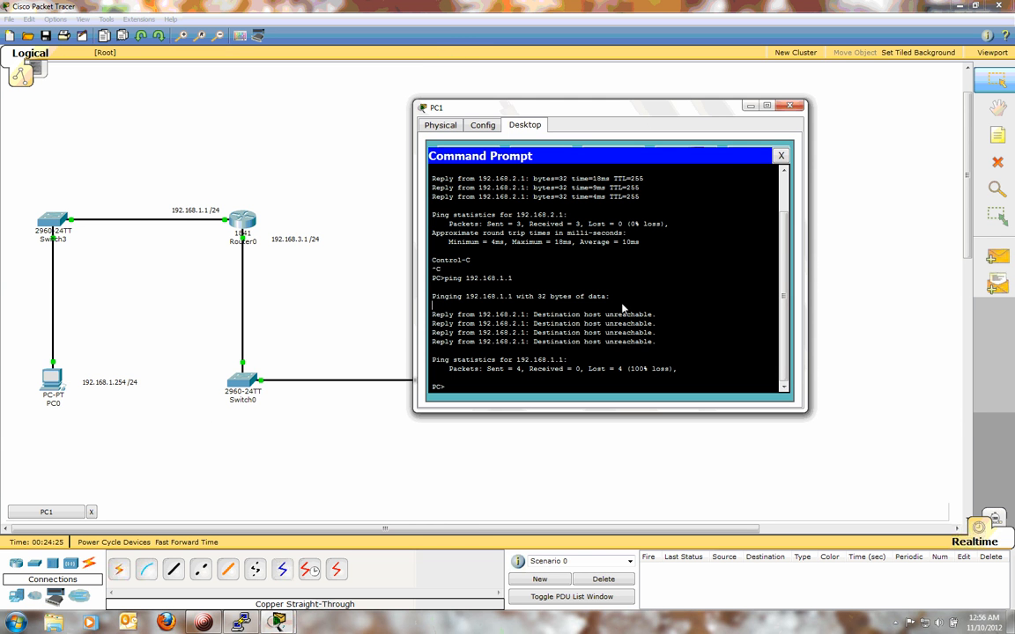
key(Up)
key(Return)
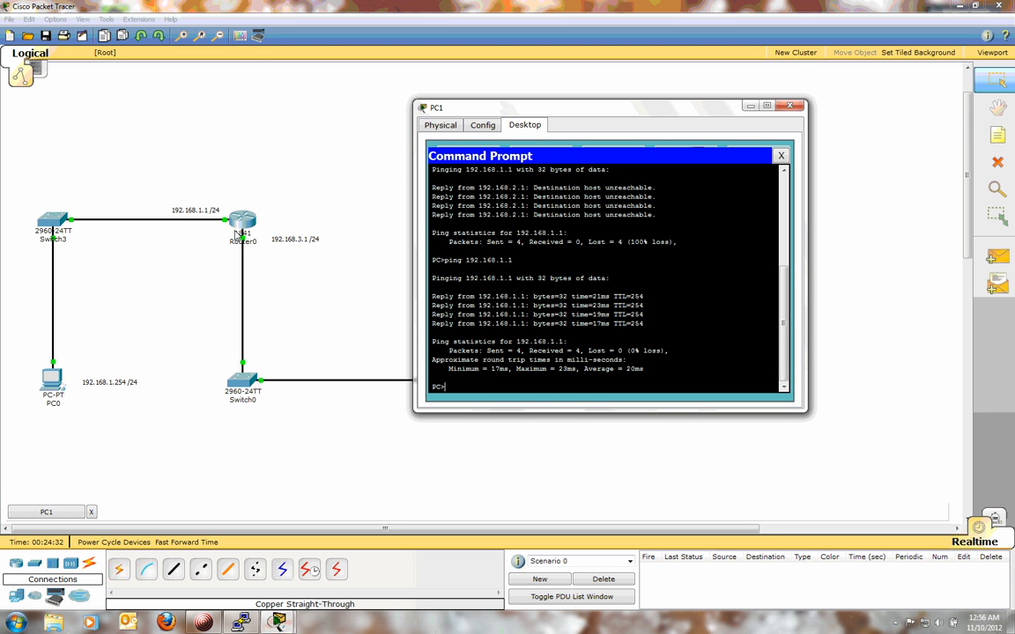
Ping PC0 at 192.168.1.254 from PC1, then close PC1's window
key(Up)
key(BackSpace)
text(254)
key(Return)
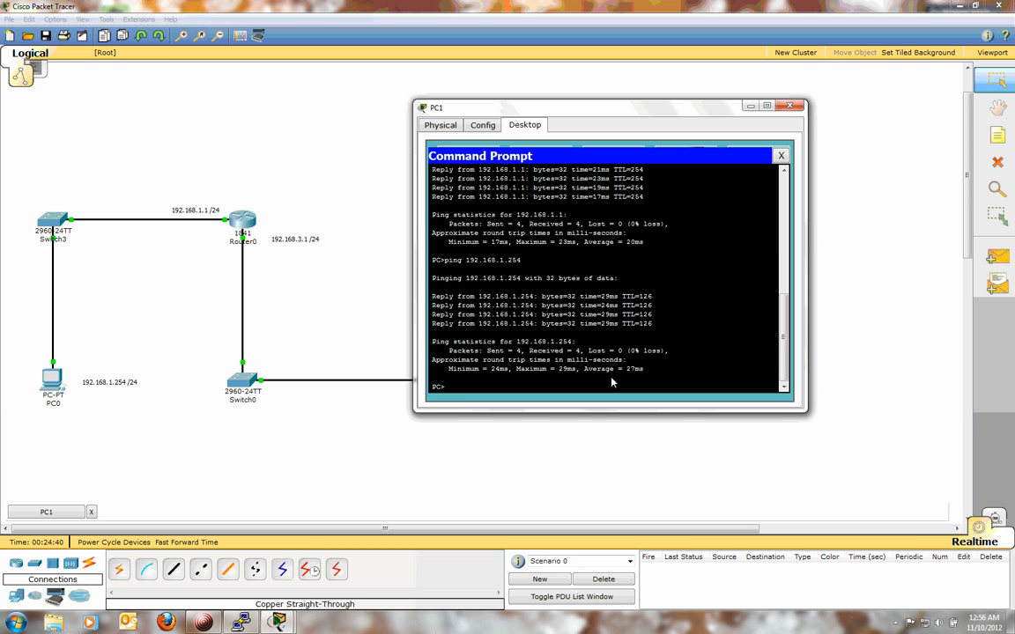
click(789, 106)
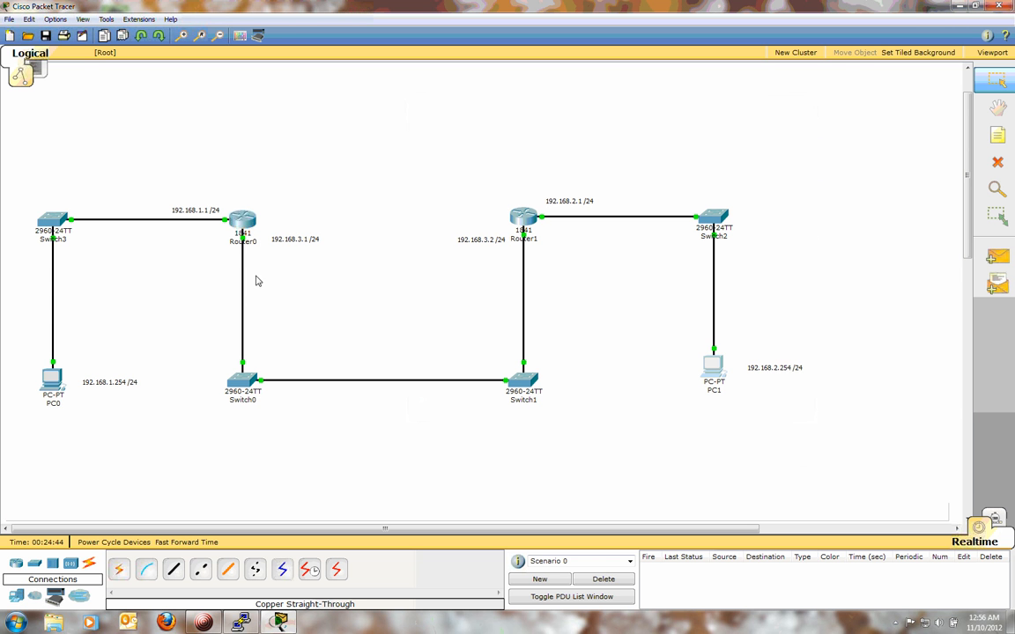
Open Router0's command line and enter global configuration mode with conf t
click(243, 220)
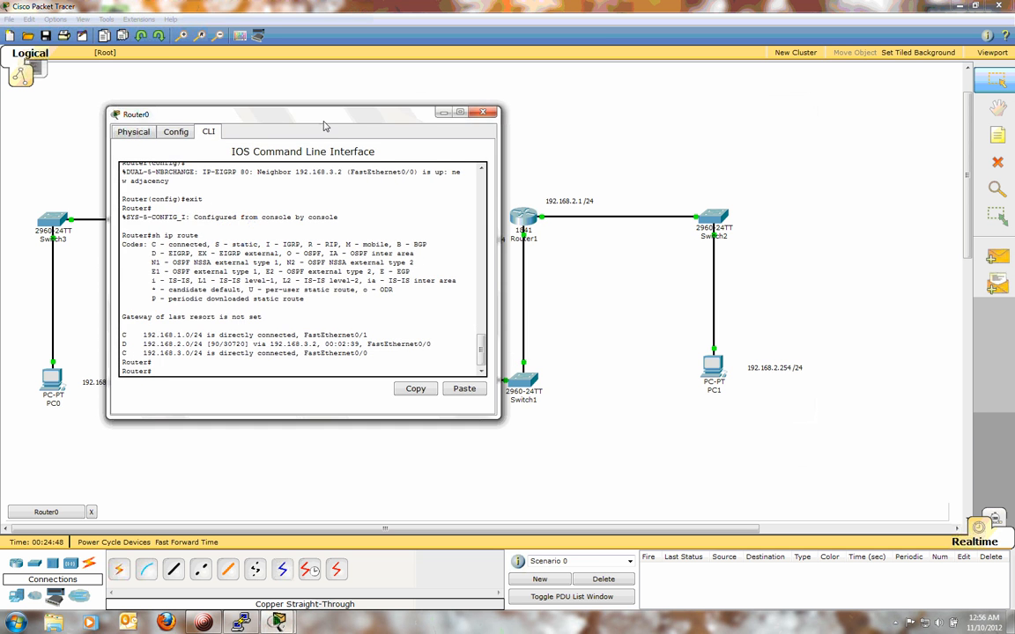
drag(323, 126, 427, 125)
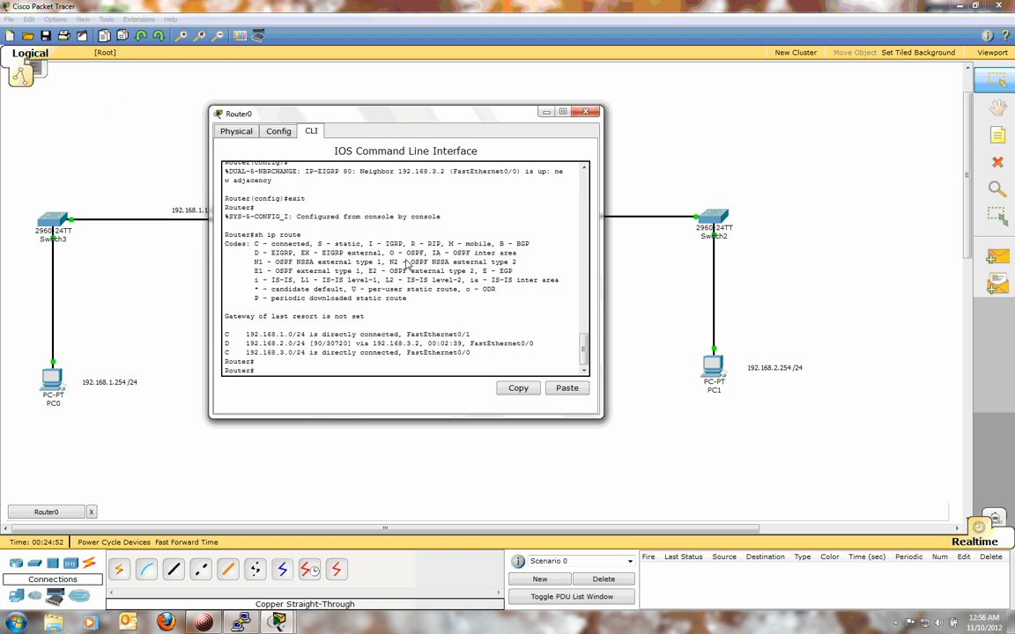
text(conf t)
key(Return)
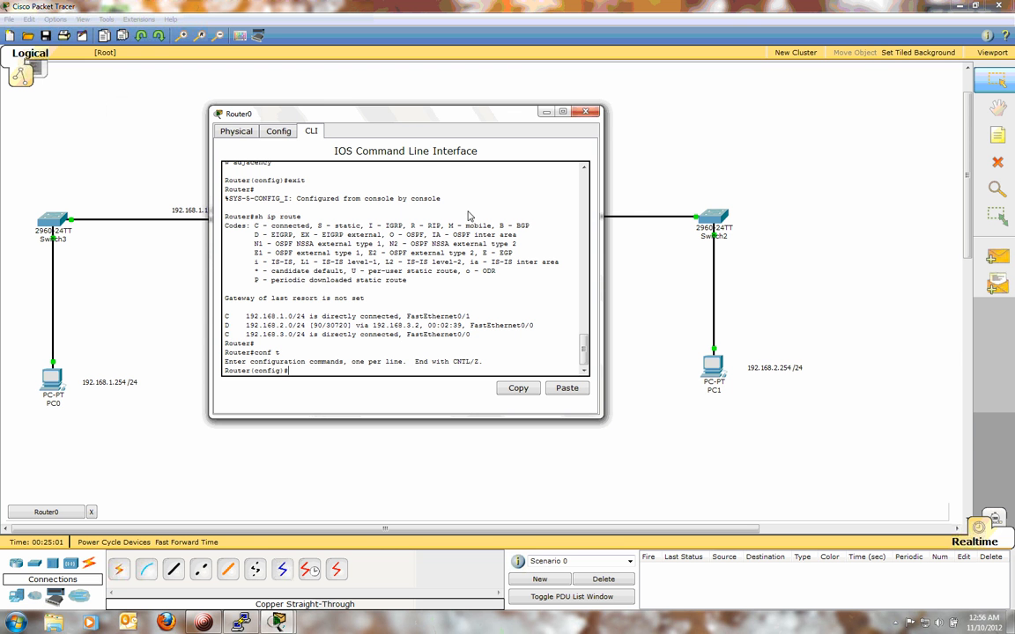
drag(499, 116, 803, 113)
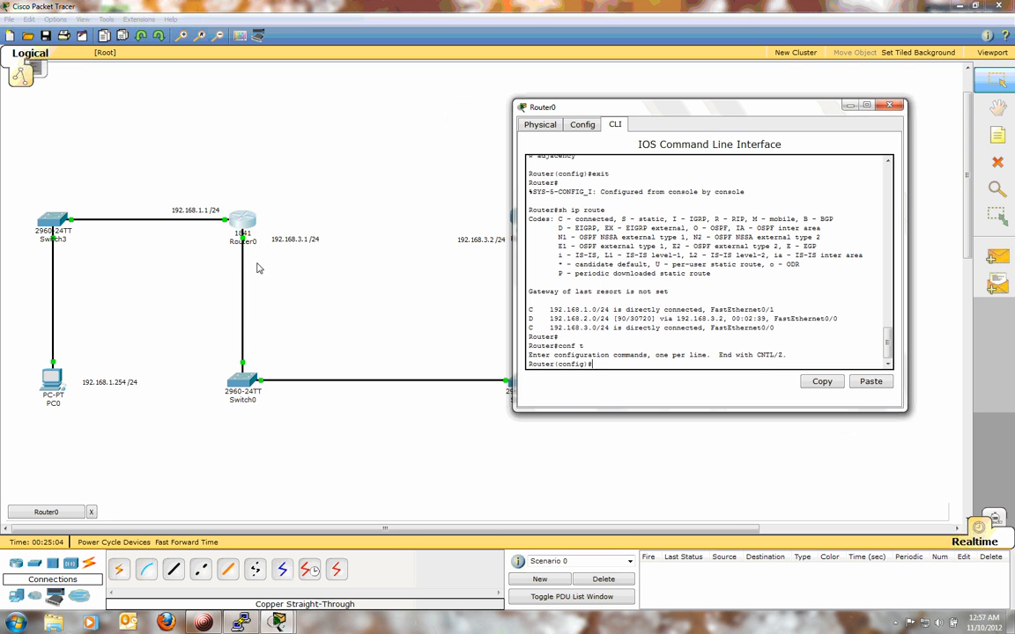
click(241, 240)
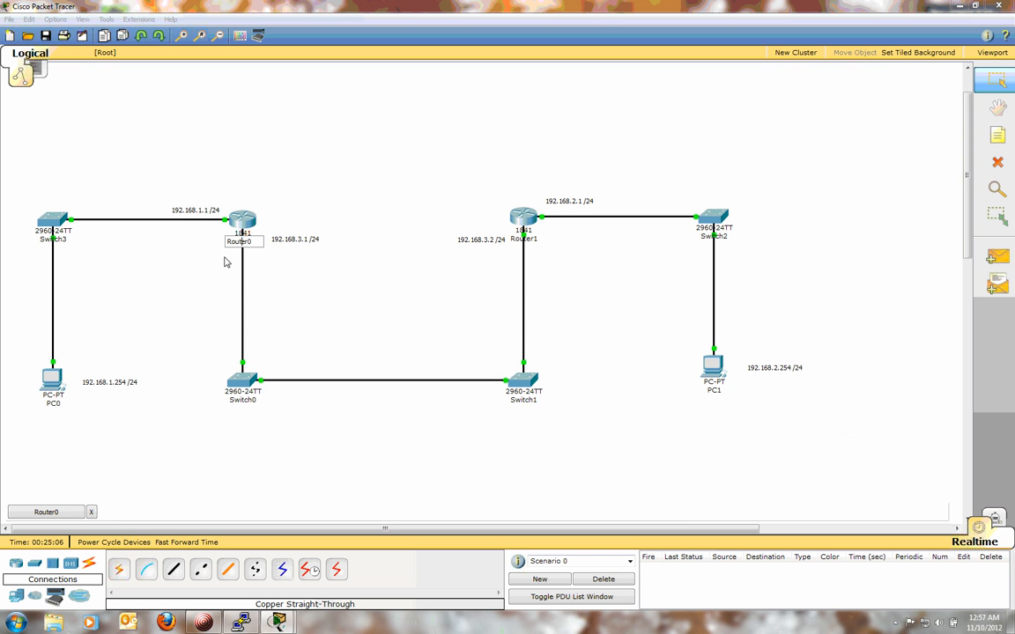
click(252, 259)
mouse_move(240, 238)
mouse_down()
mouse_move(232, 245)
mouse_move(255, 237)
mouse_up()
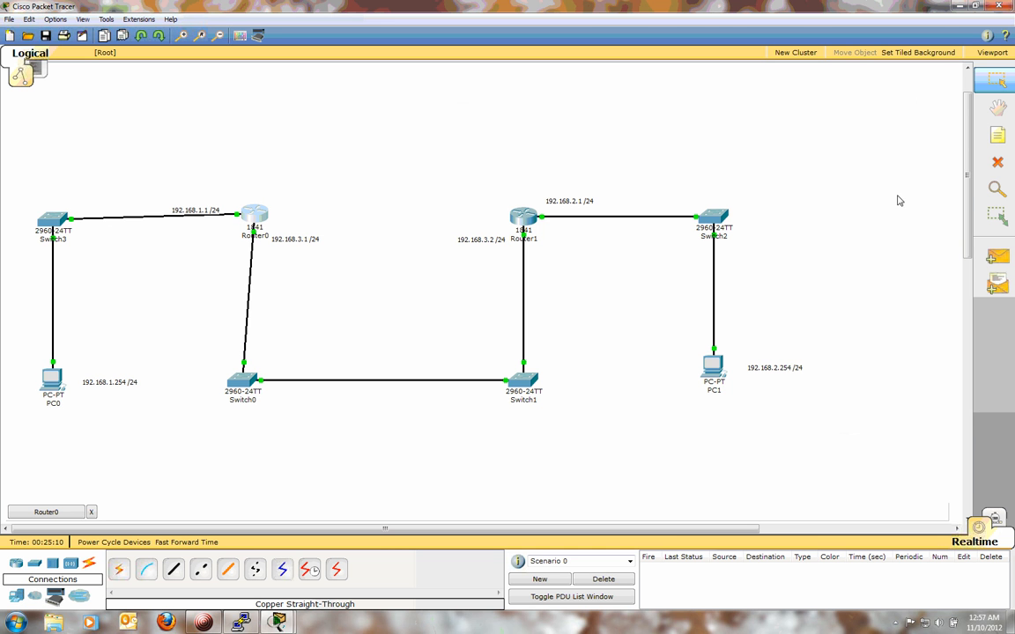
key(Delete)
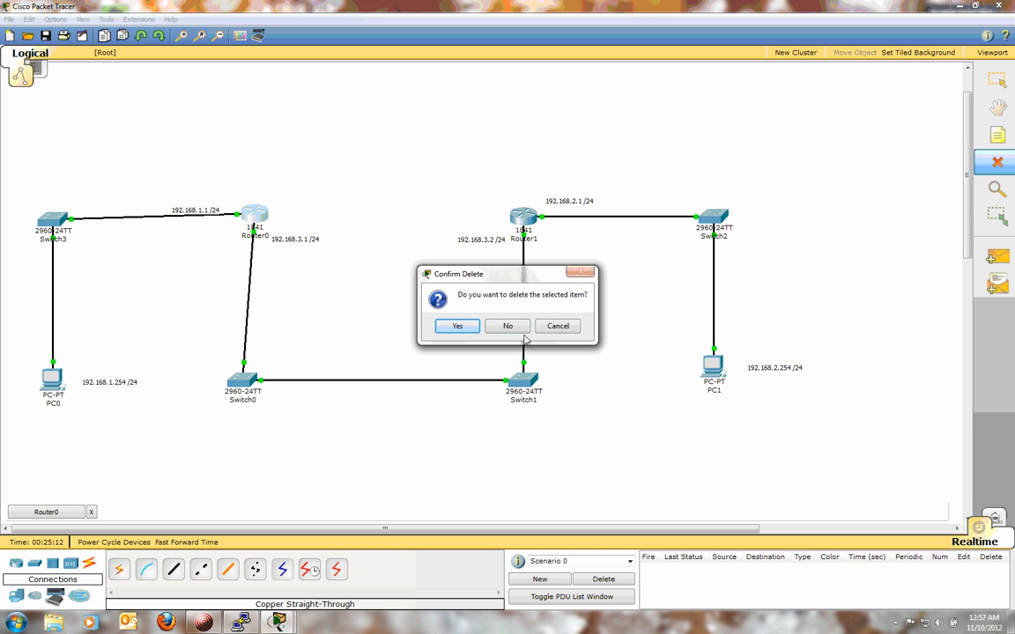
click(557, 326)
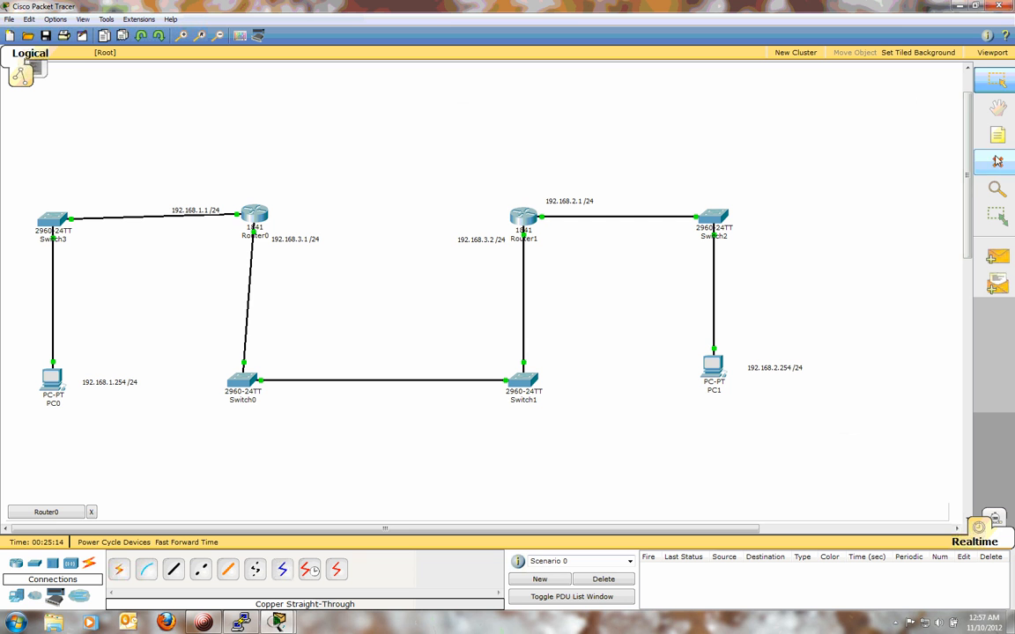
key(Delete)
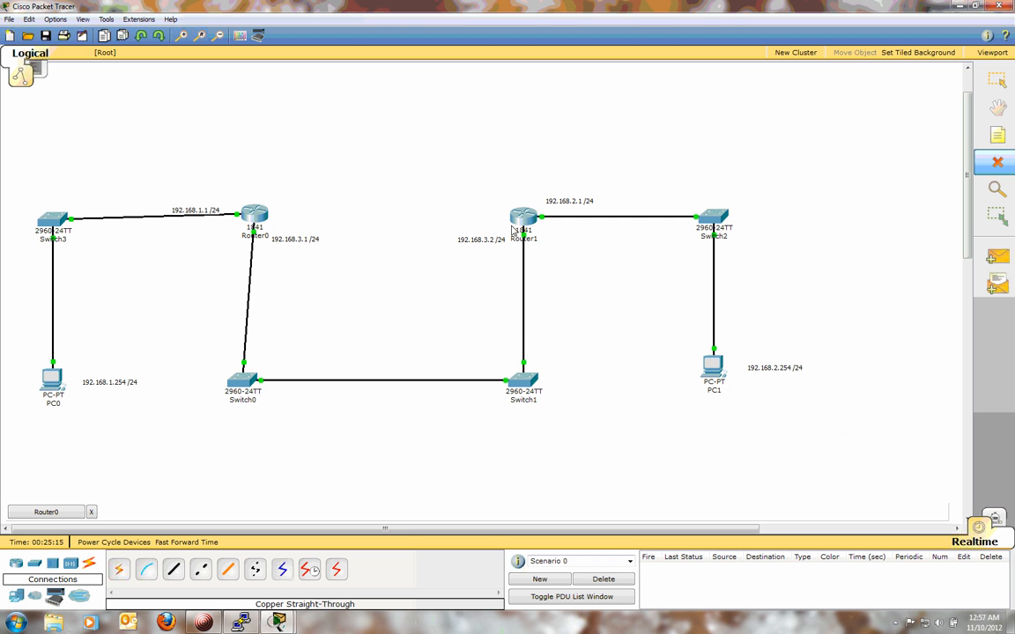
click(255, 227)
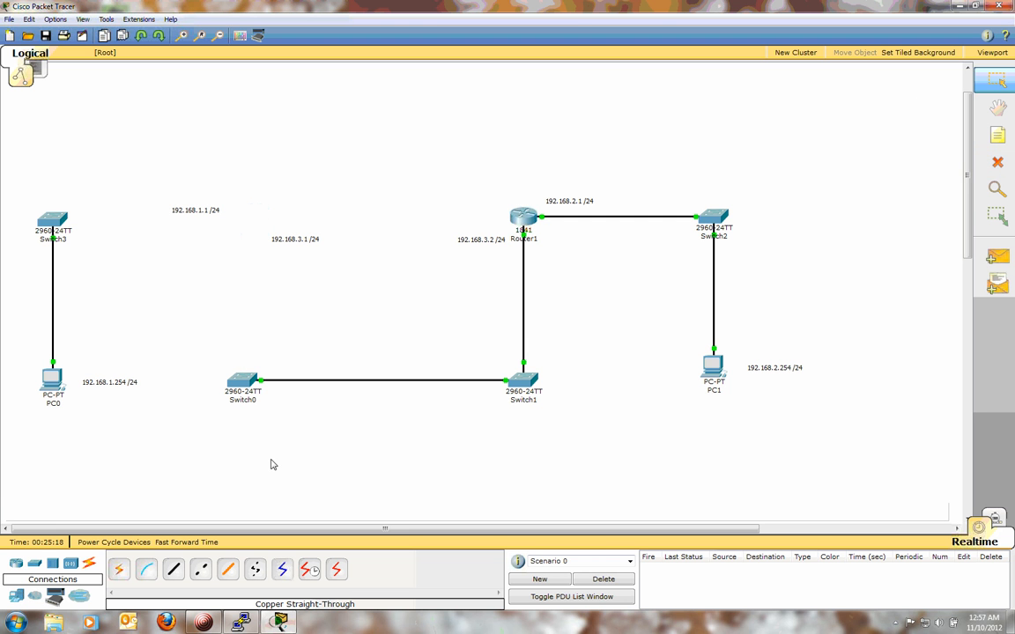
key(ctrl+z)
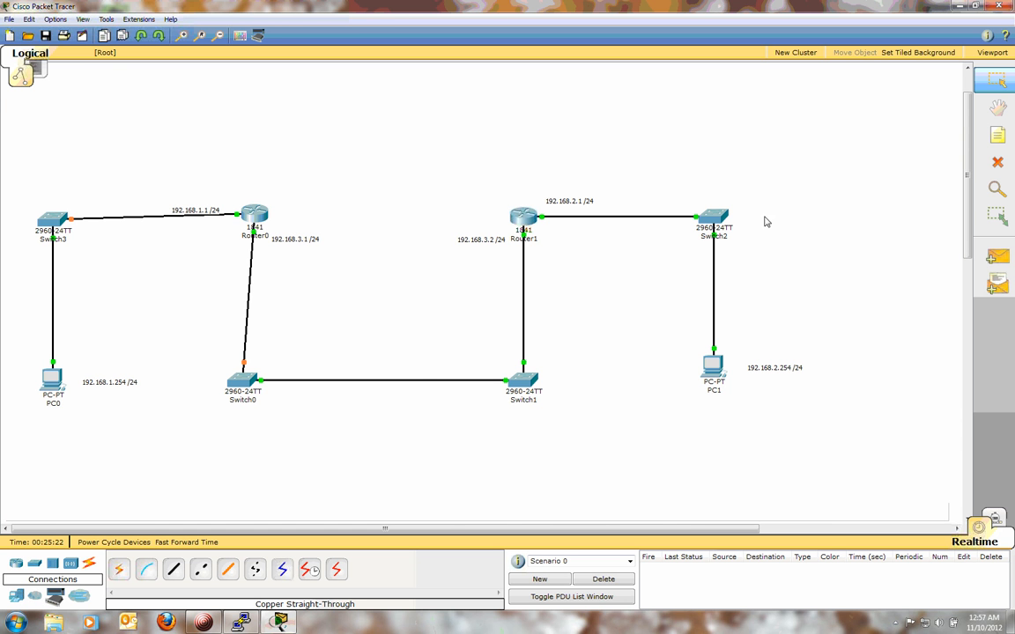
Delete the cable connecting Router0 to Switch0
click(996, 167)
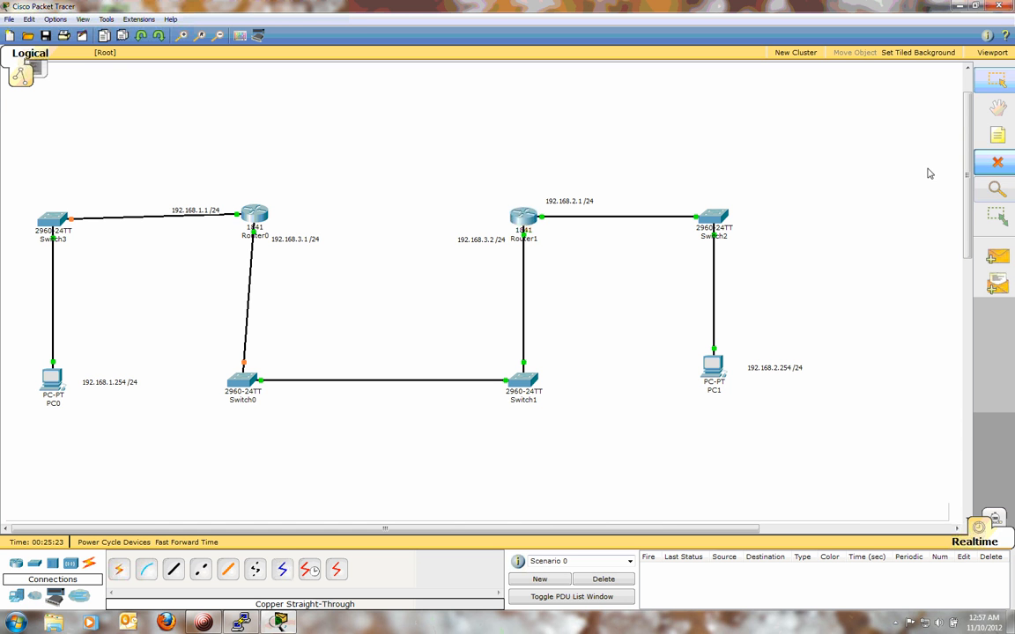
click(249, 324)
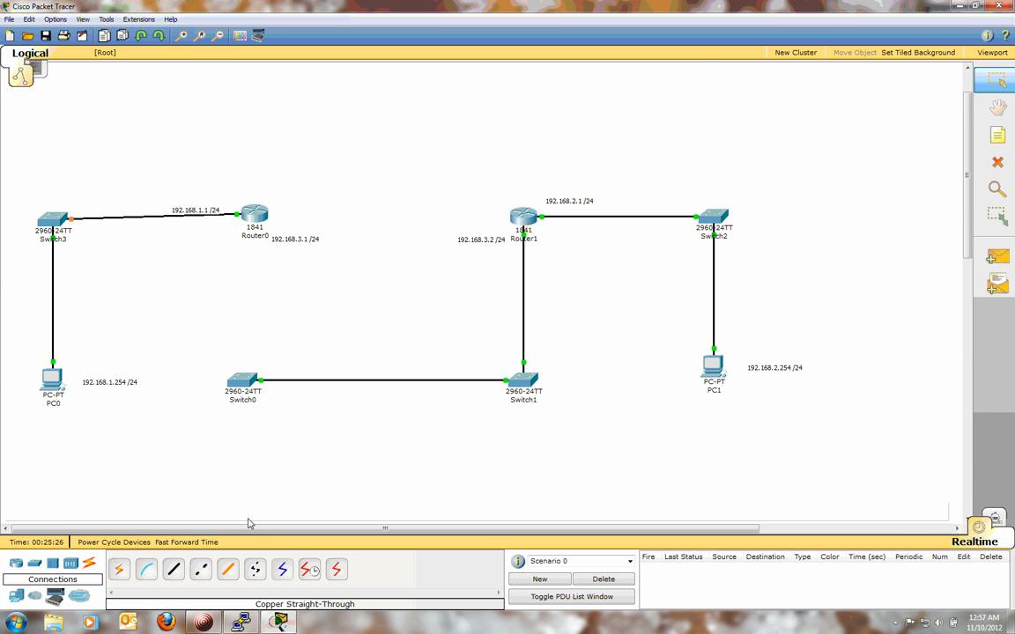
click(276, 620)
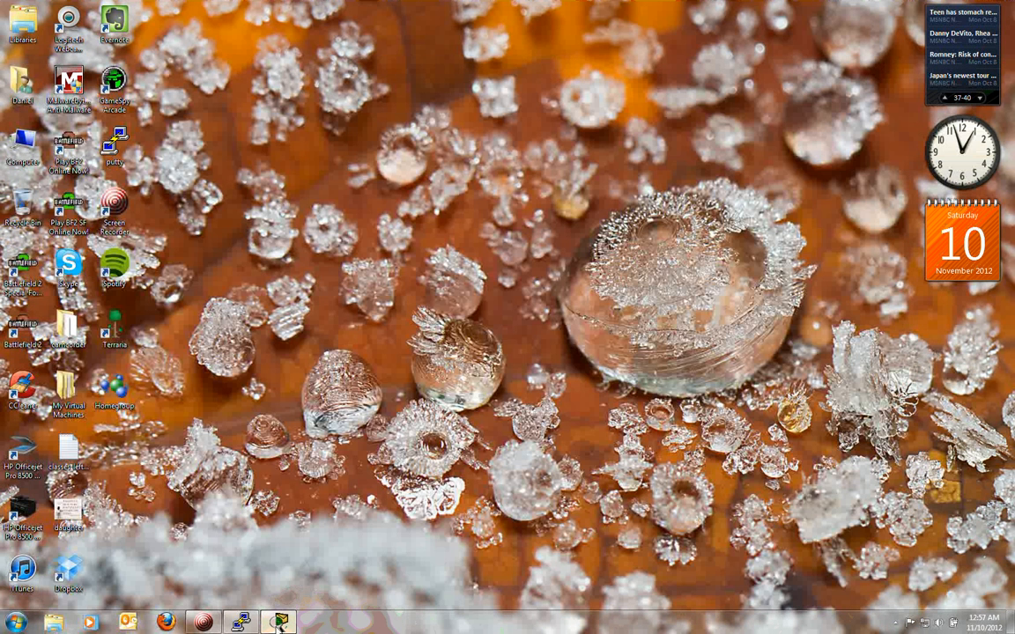
click(276, 618)
Open Router0's command line and enter privileged EXEC mode
click(251, 212)
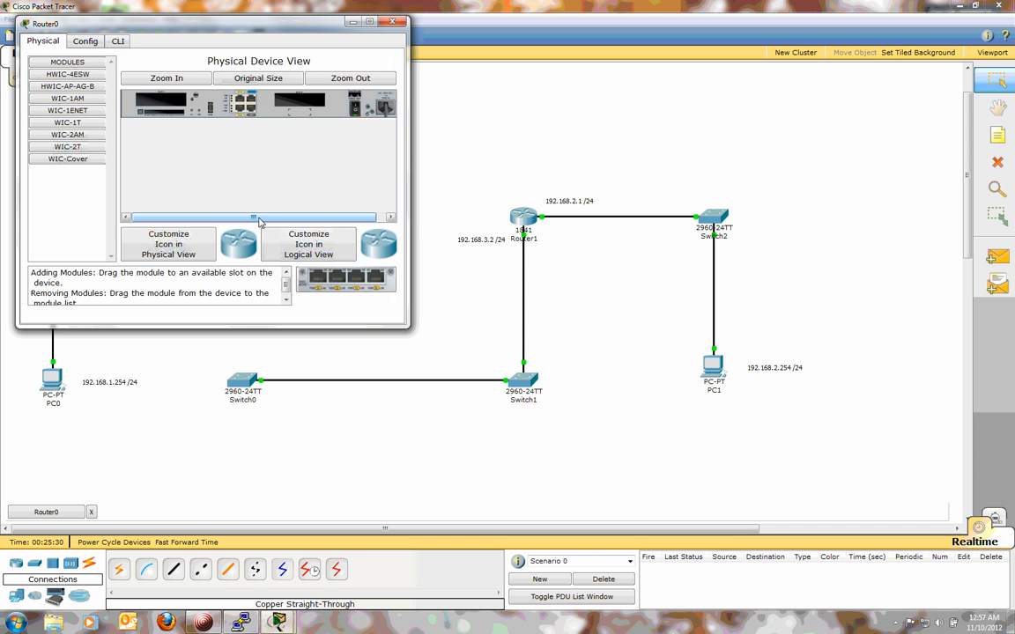
click(118, 41)
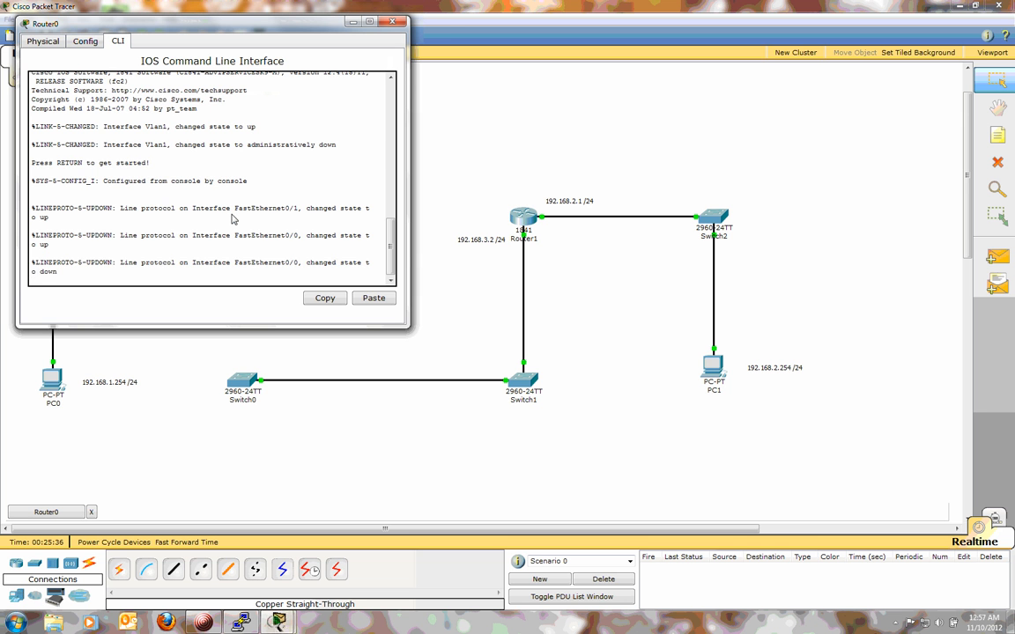
key(Return)
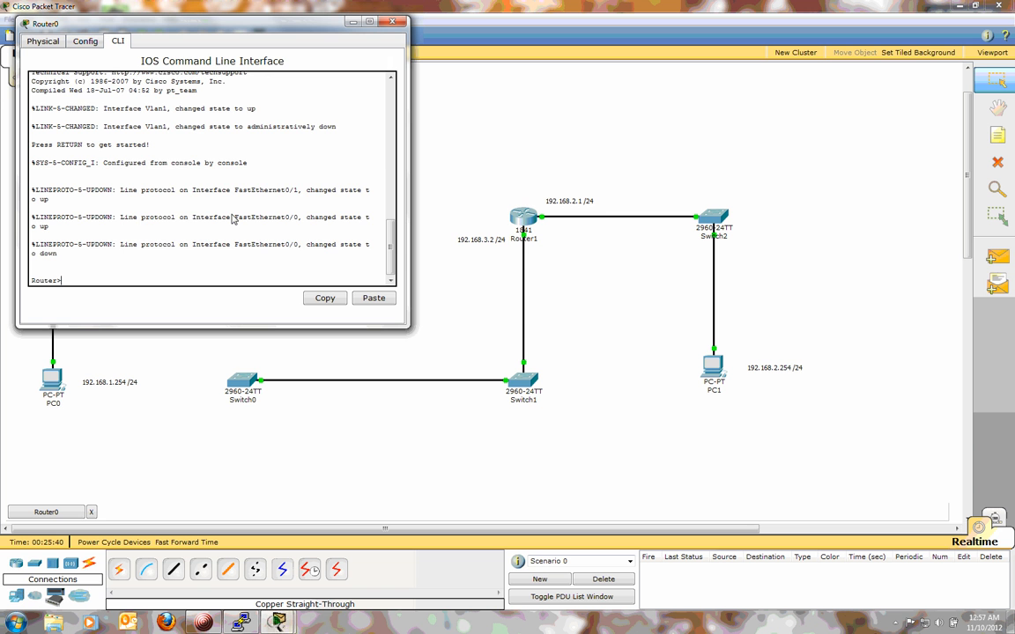
text(en)
key(Return)
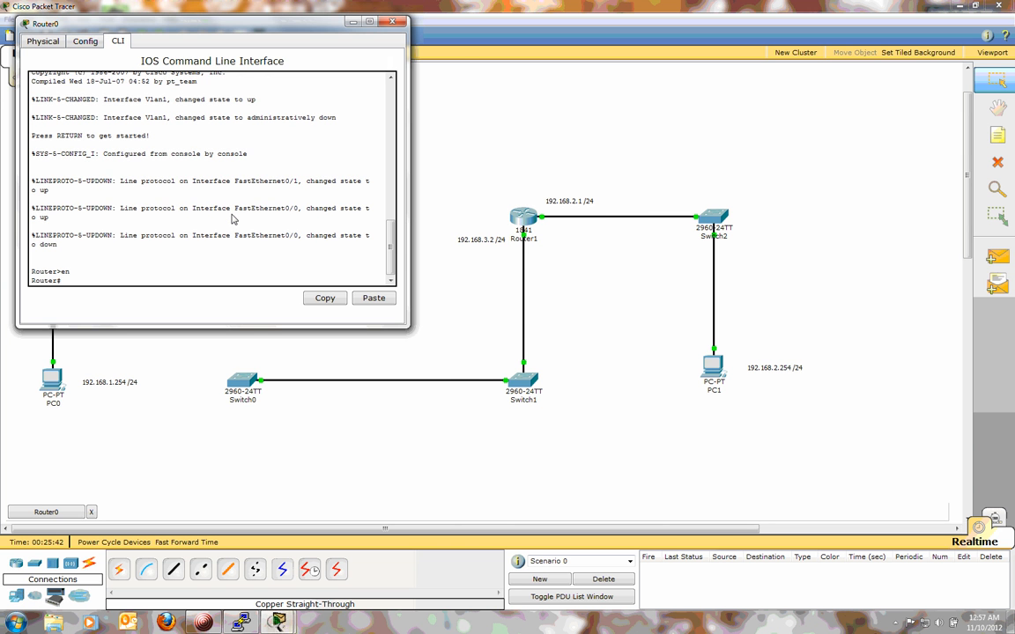
Open Router1's command line and display its IP routing table to examine the routes without the Router0–Switch0 link
click(525, 218)
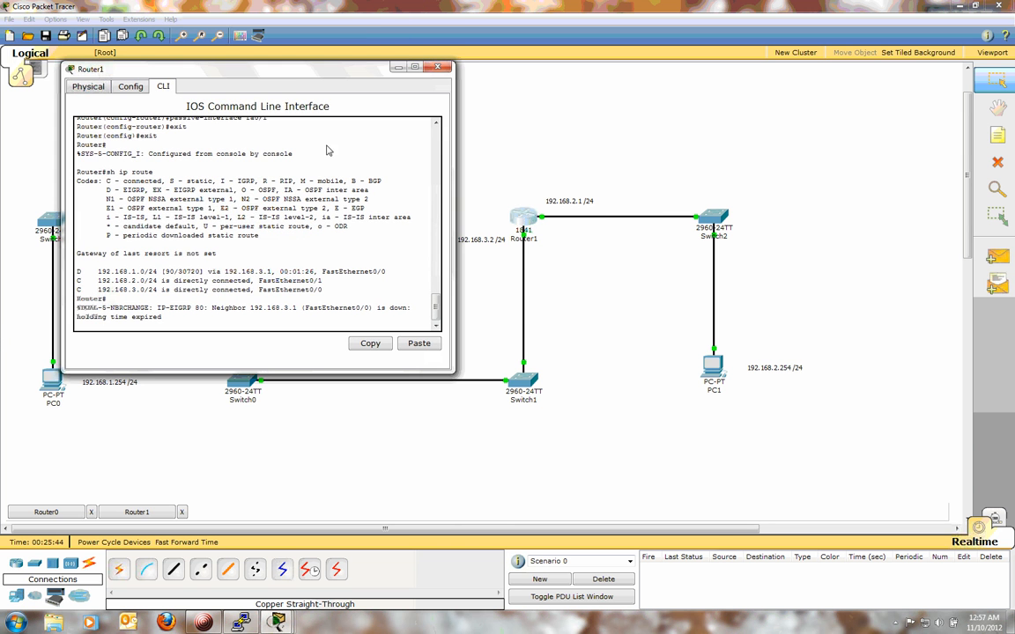
drag(268, 72, 507, 88)
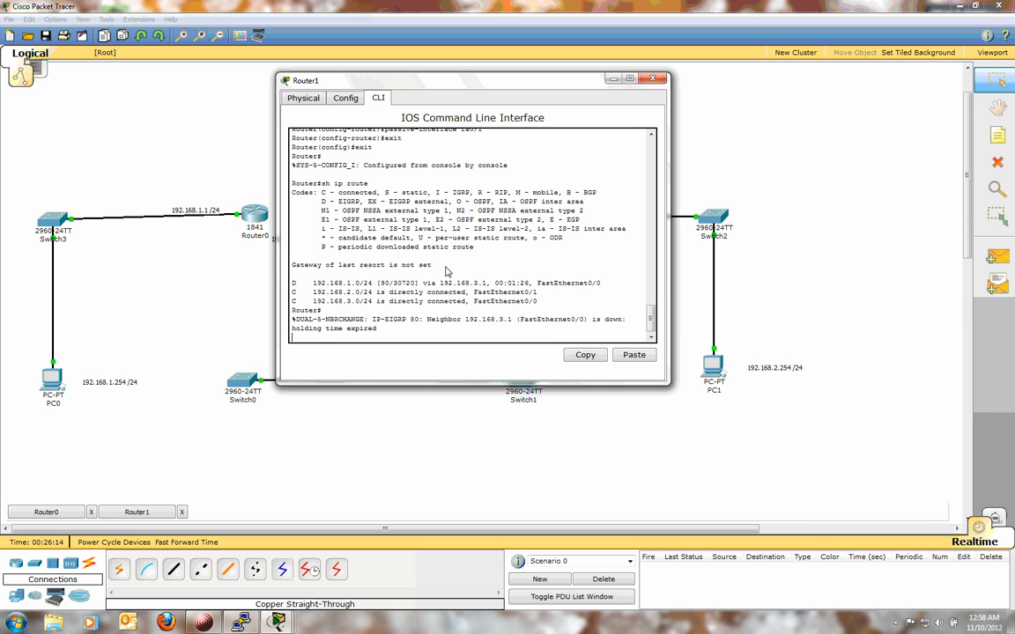
key(Return)
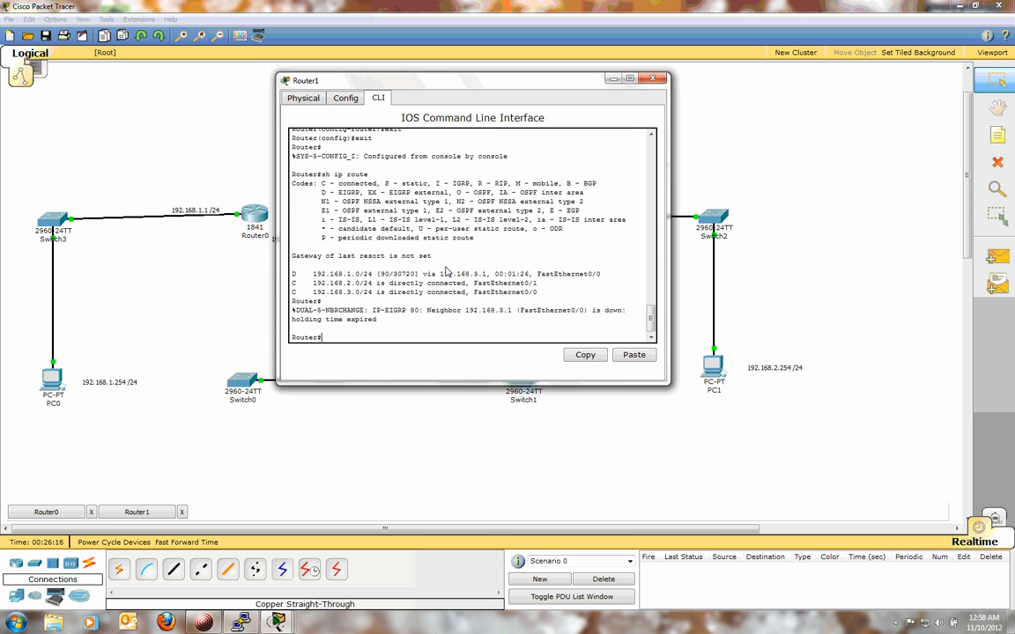
text(sh ip route)
key(Return)
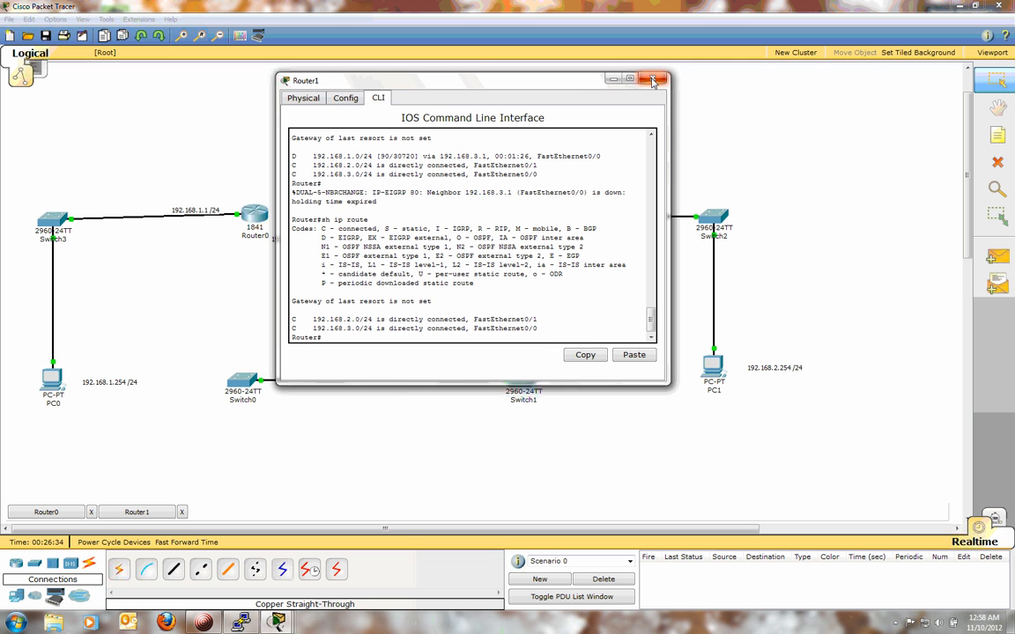
Reconnect Switch0 to Router0's FastEthernet0/0 with a copper straight-through cable
drag(527, 79, 737, 91)
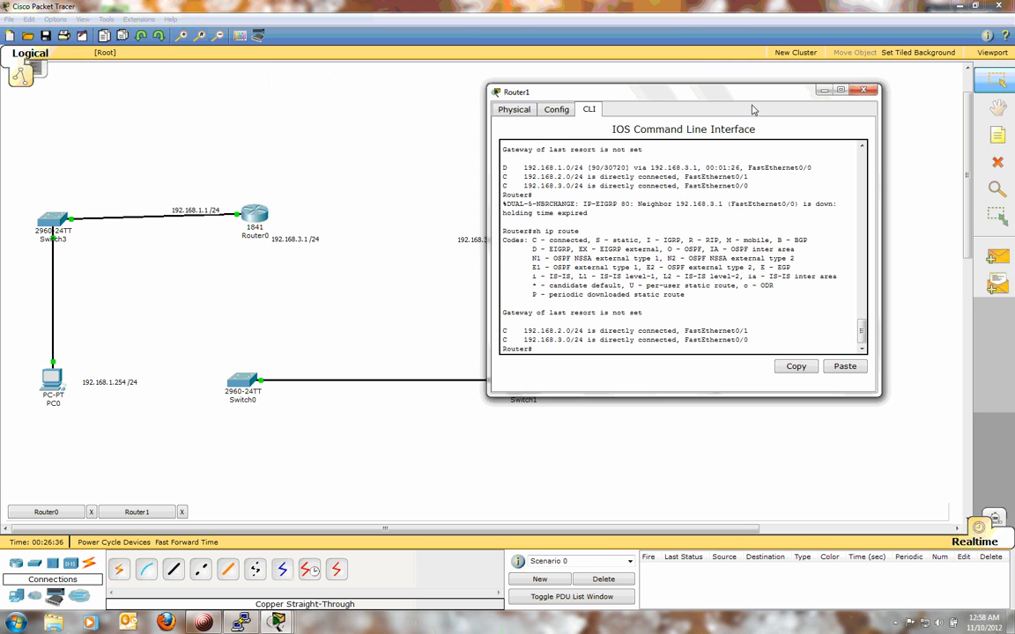
click(173, 570)
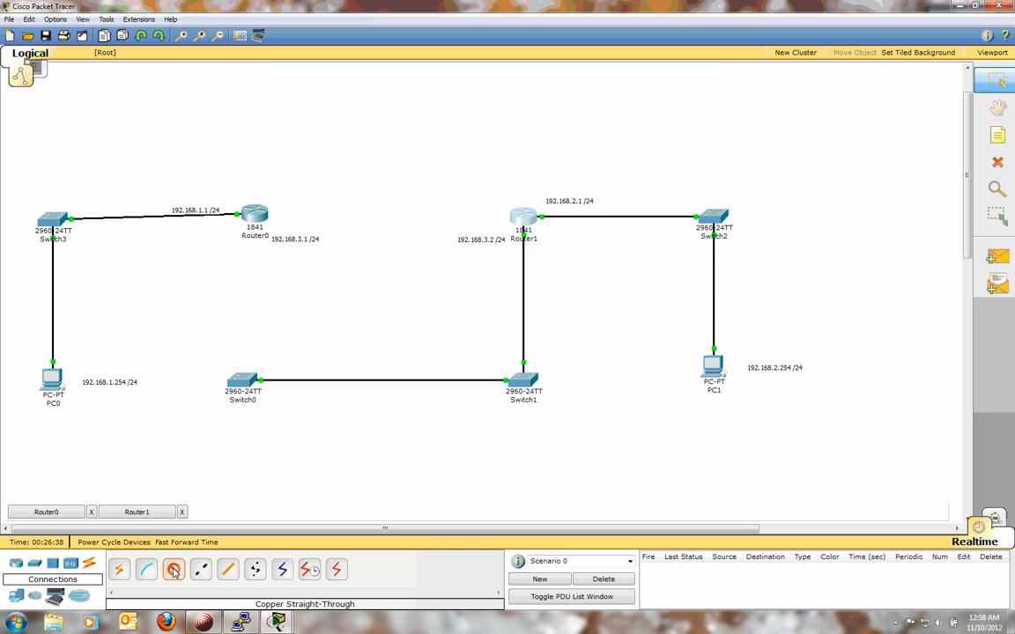
click(241, 381)
click(265, 309)
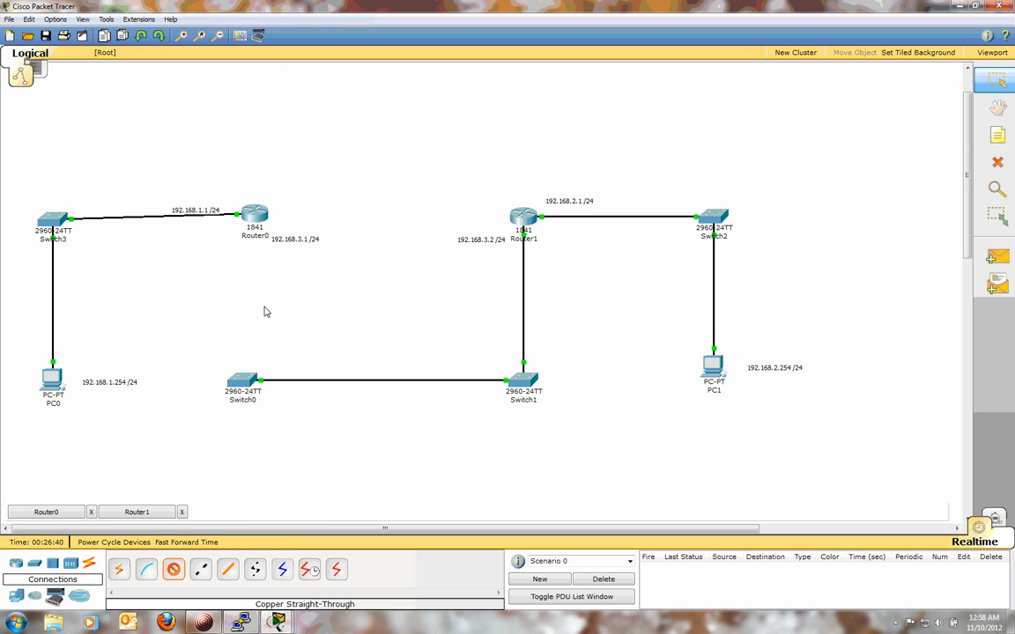
click(255, 215)
click(260, 227)
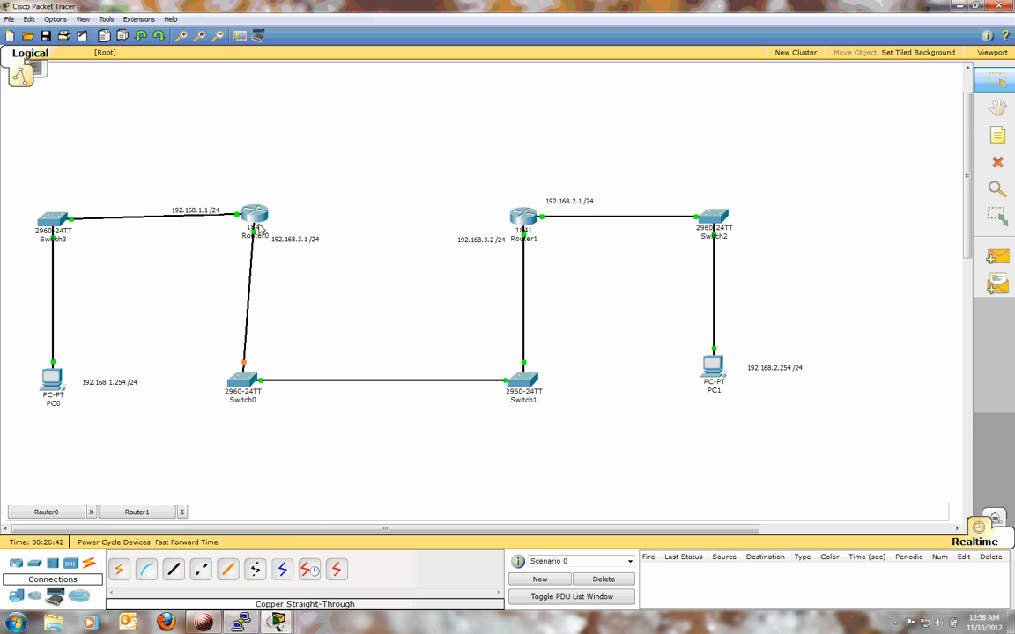
Check Router1's console, and display Router0's full running configuration with sh run to review its interface and EIGRP 80 settings
click(137, 512)
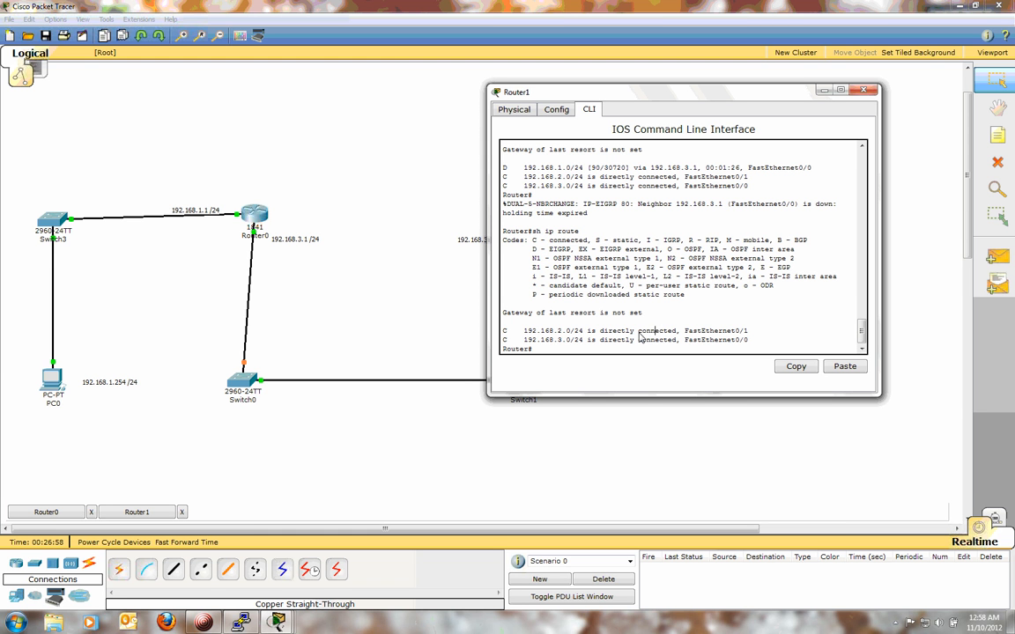
click(46, 512)
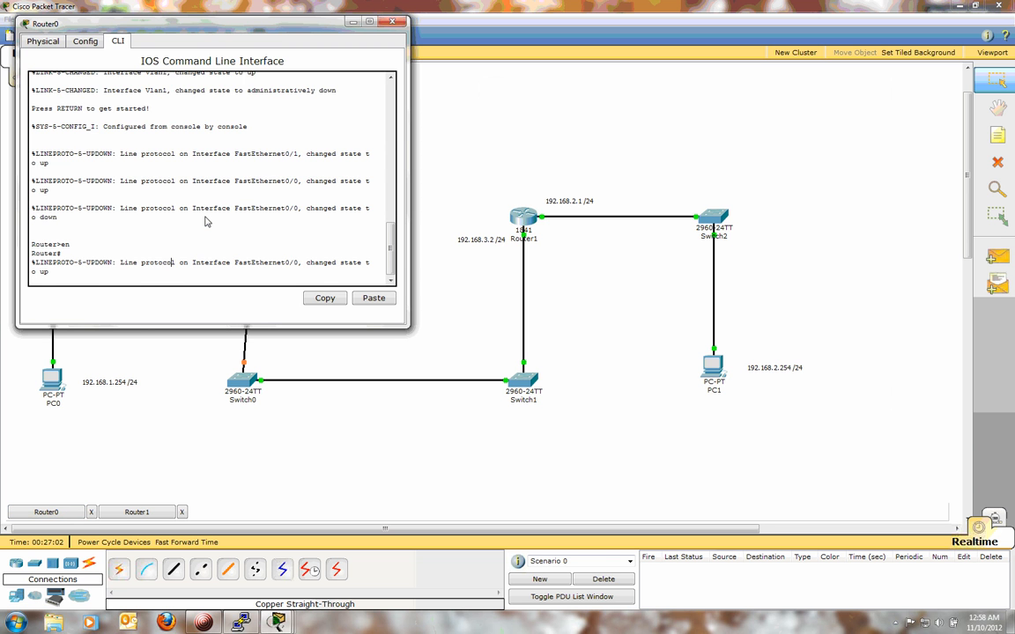
key(Return)
text(sh run)
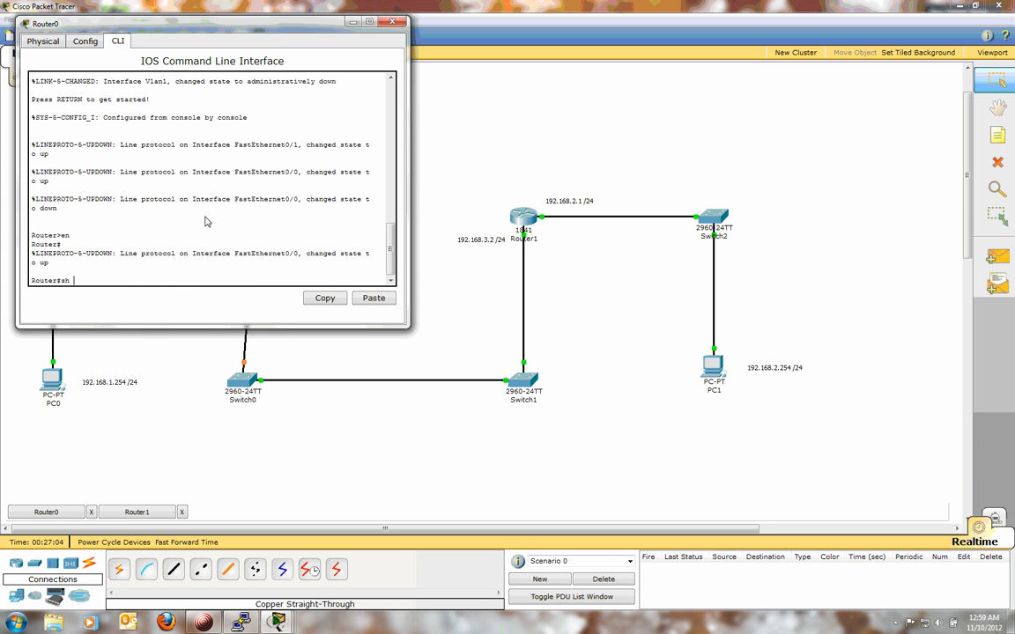
key(Return)
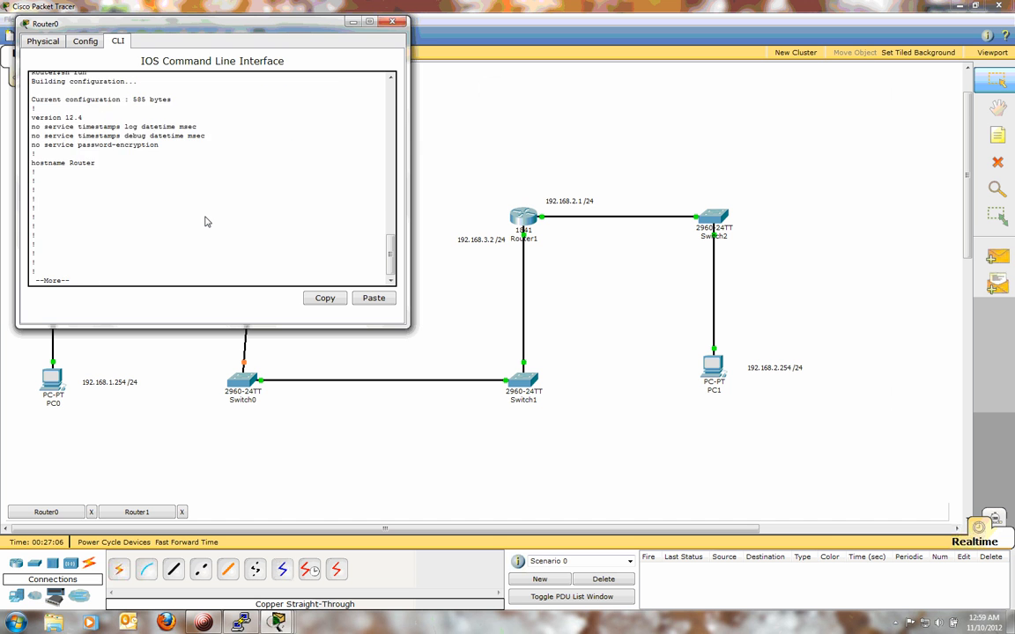
key(space)
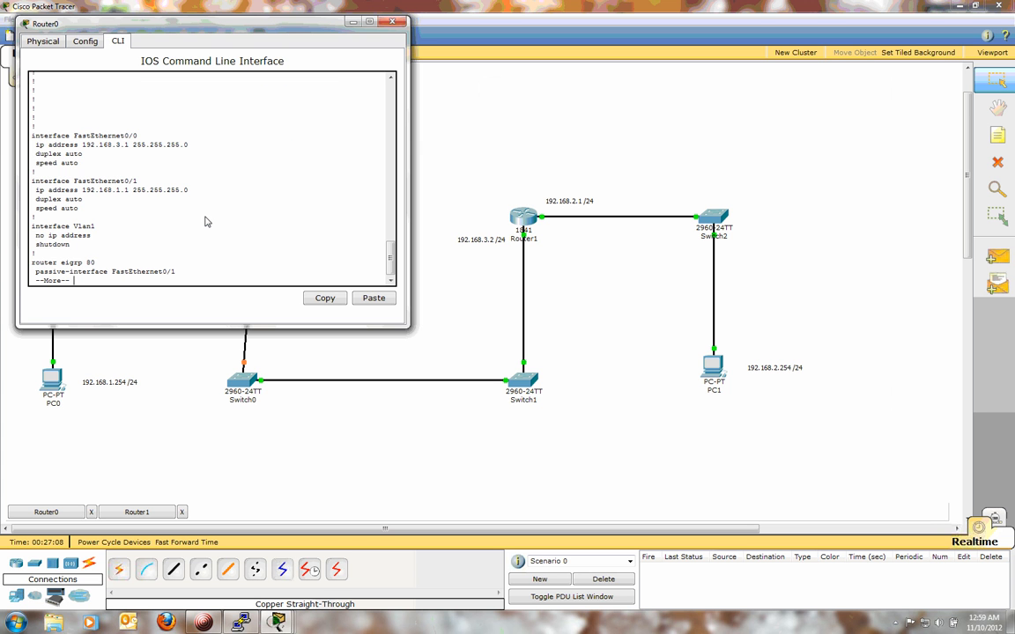
key(space)
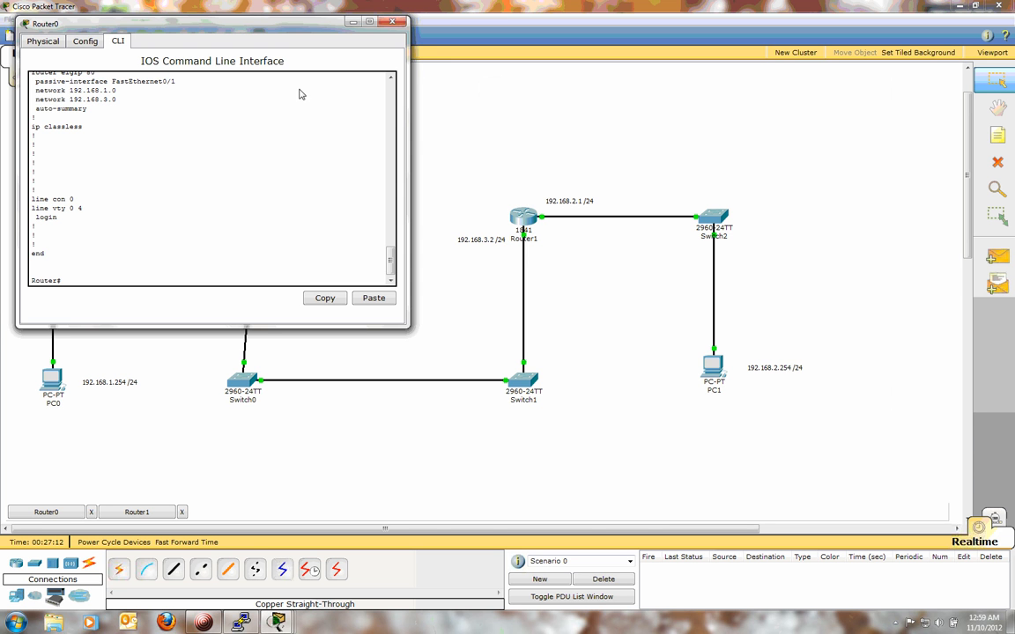
click(392, 21)
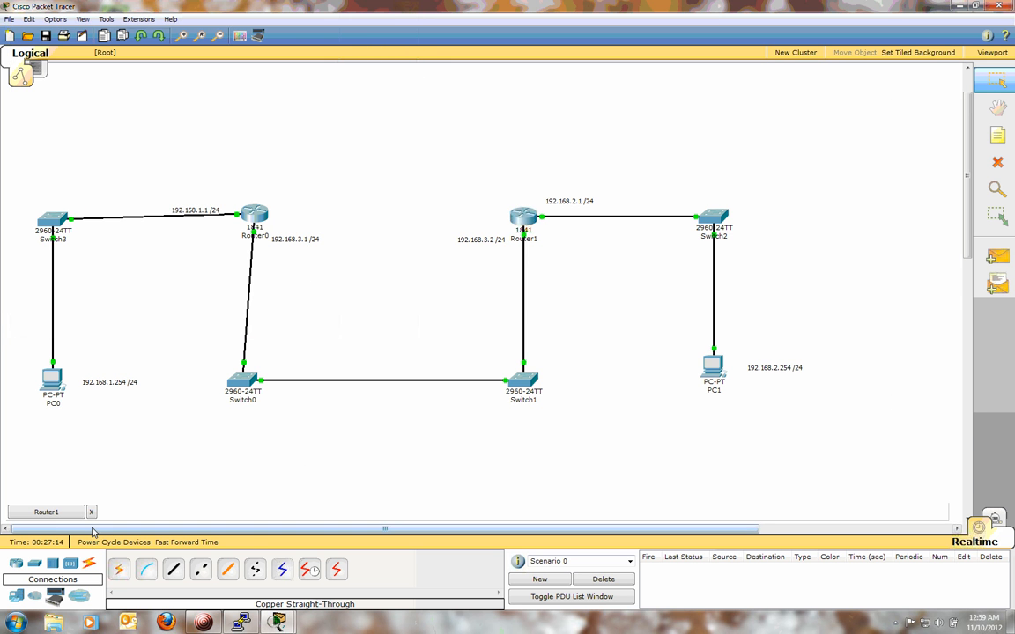
Display Router1's IP routing table with sh ip route to examine the routes with the Router0–Switch0 link restored, and close its window
click(46, 512)
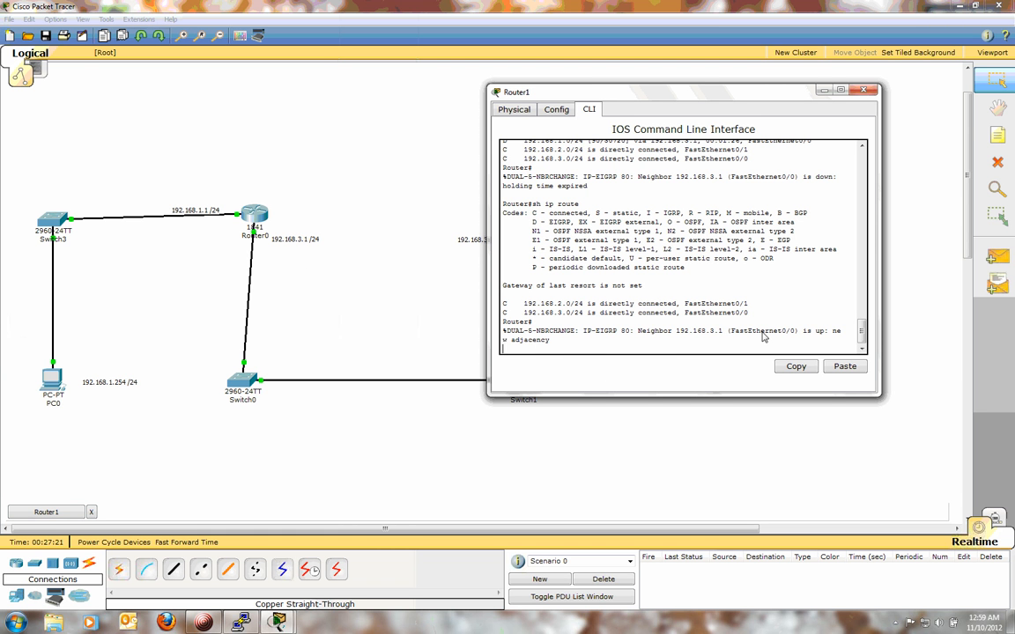
key(Return)
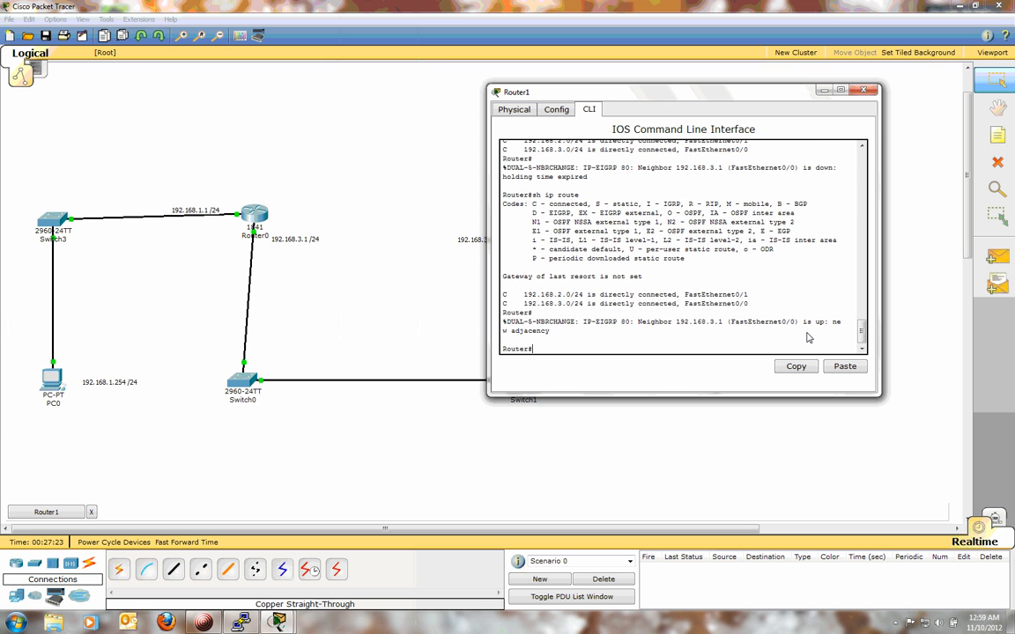
key(Up)
key(Return)
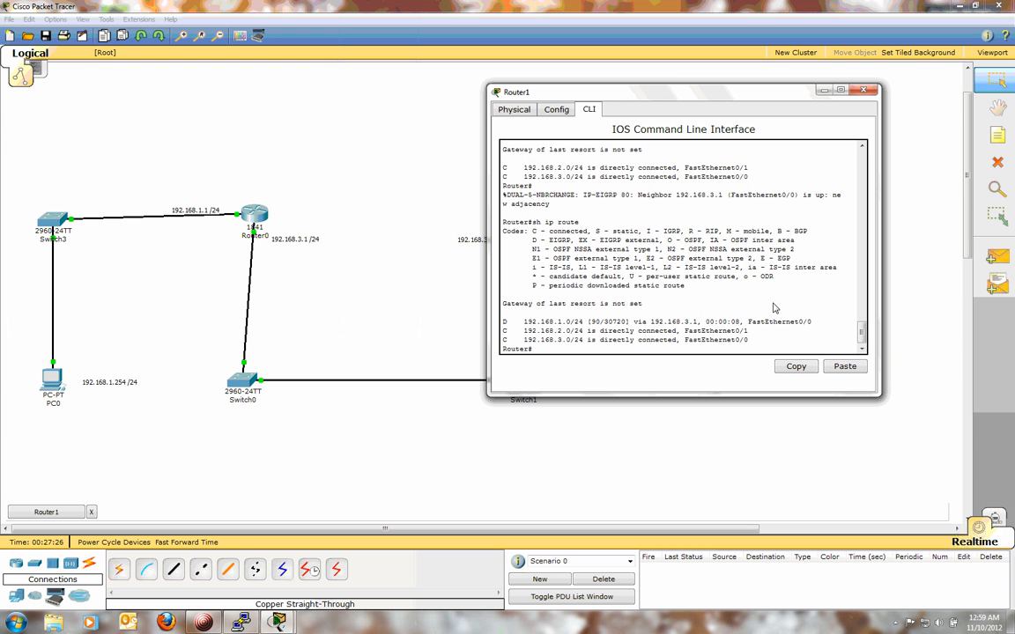
drag(779, 97, 693, 118)
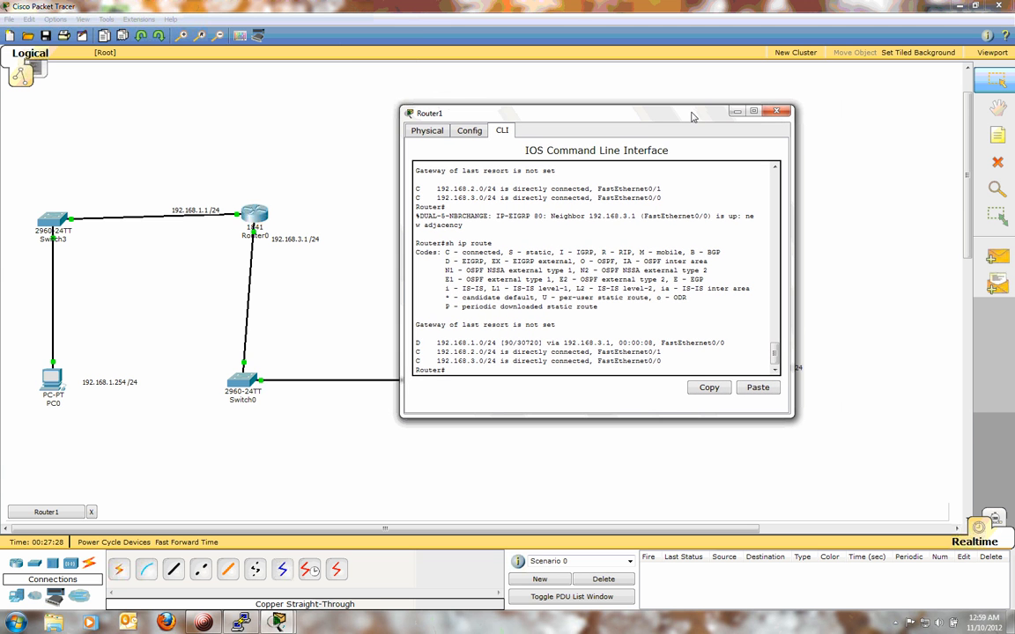
click(777, 114)
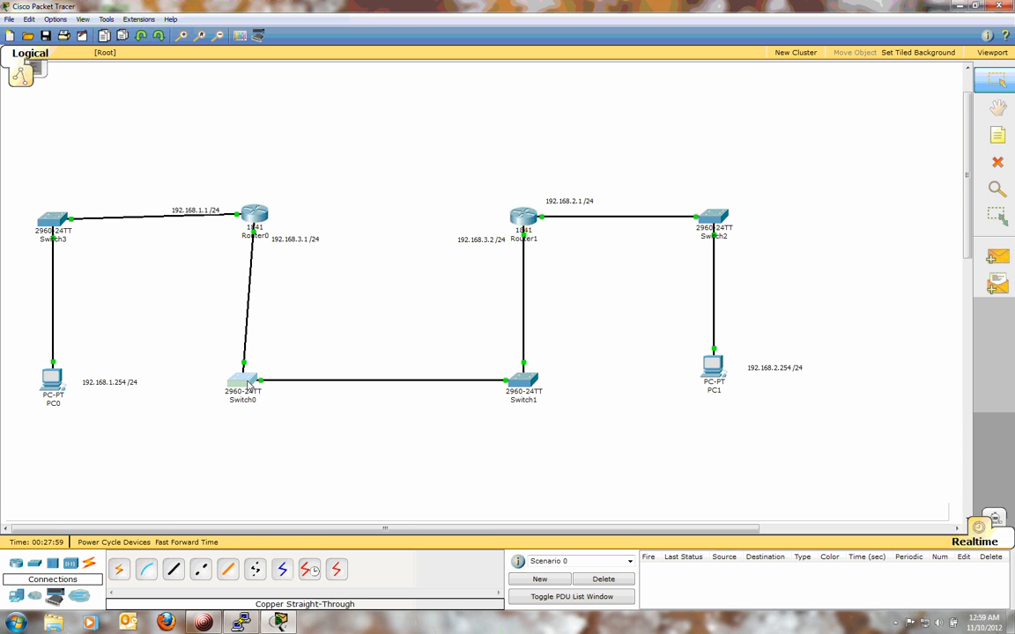
Move Switch0 slightly so it lines up directly below Router0 in the topology
drag(247, 383, 262, 386)
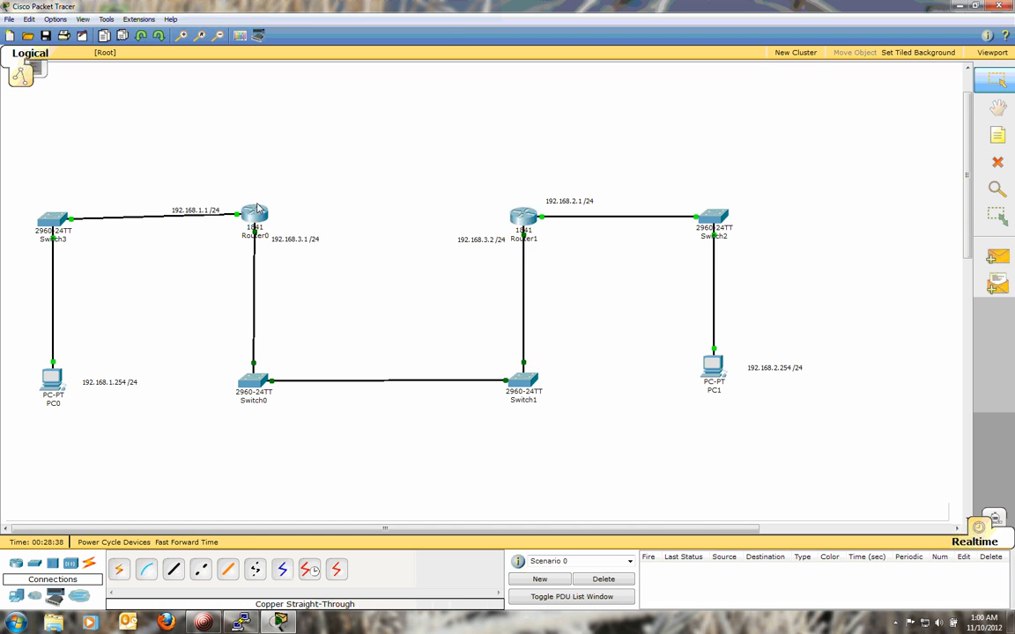
mouse_move(257, 209)
mouse_move(526, 210)
mouse_move(525, 230)
mouse_move(507, 215)
click(203, 622)
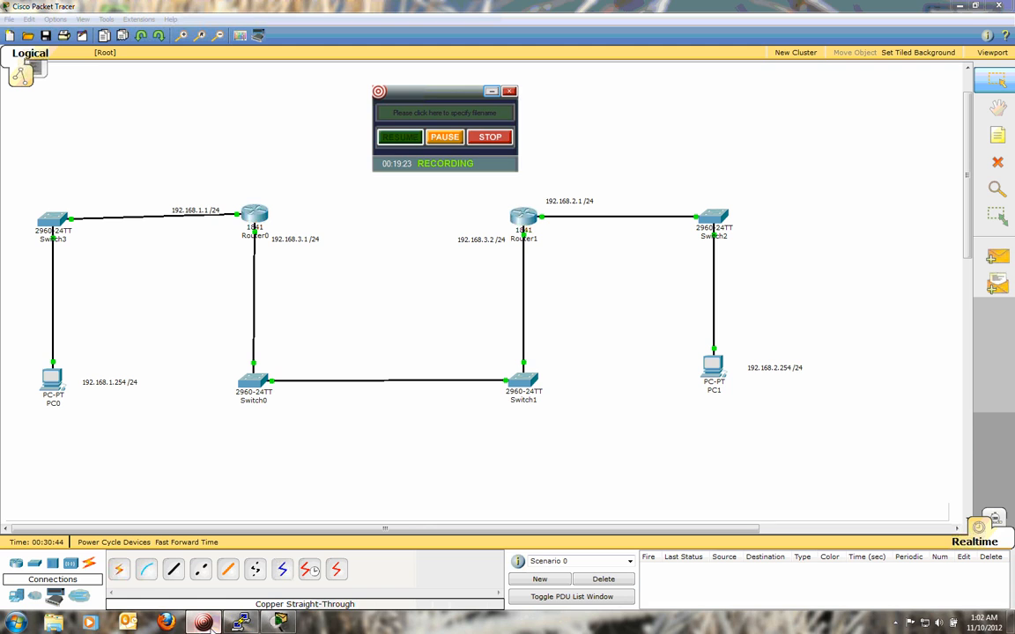